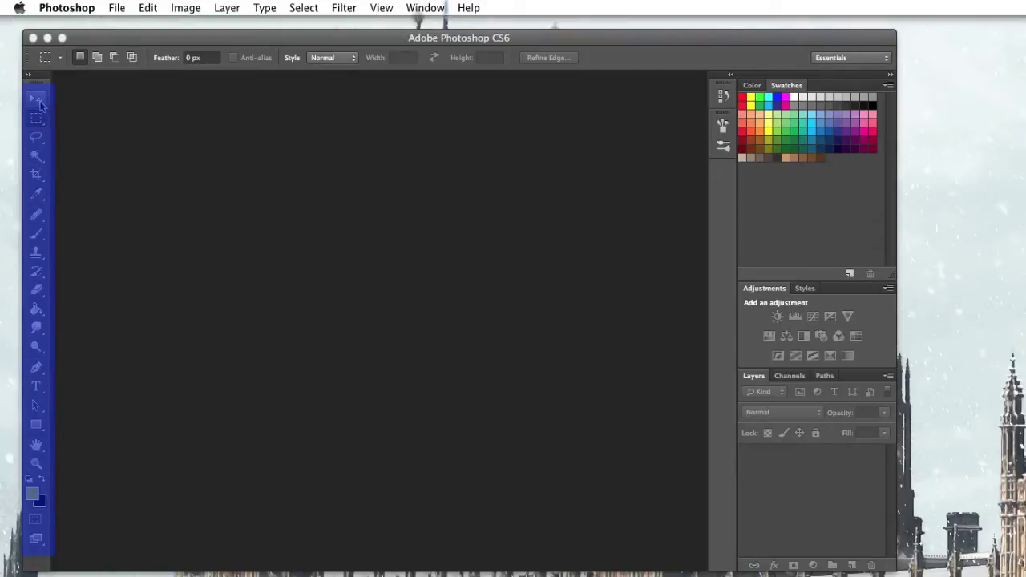
Step: Select the Move tool and look over the Window menu's panel list without changes
click(39, 101)
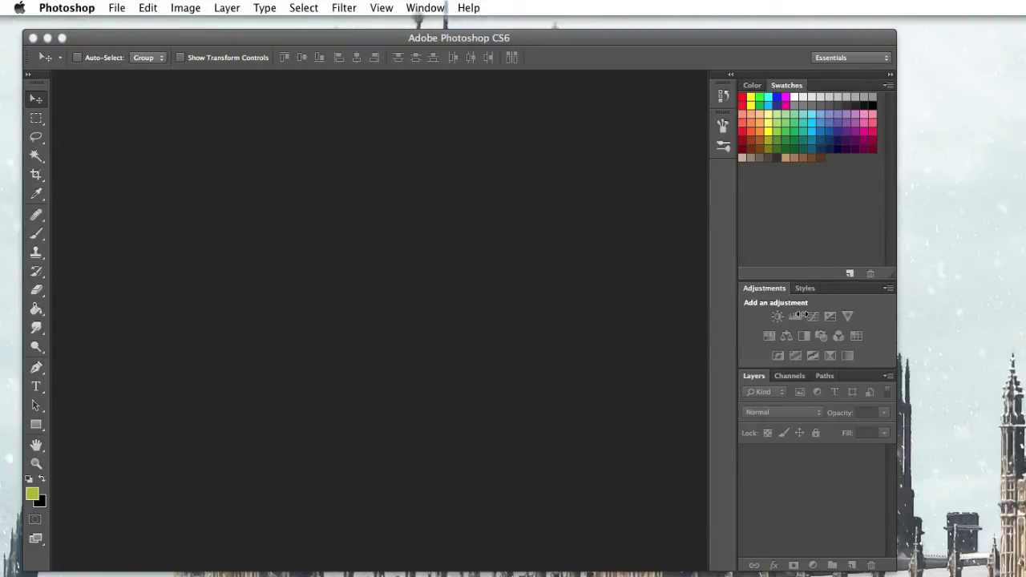
click(425, 8)
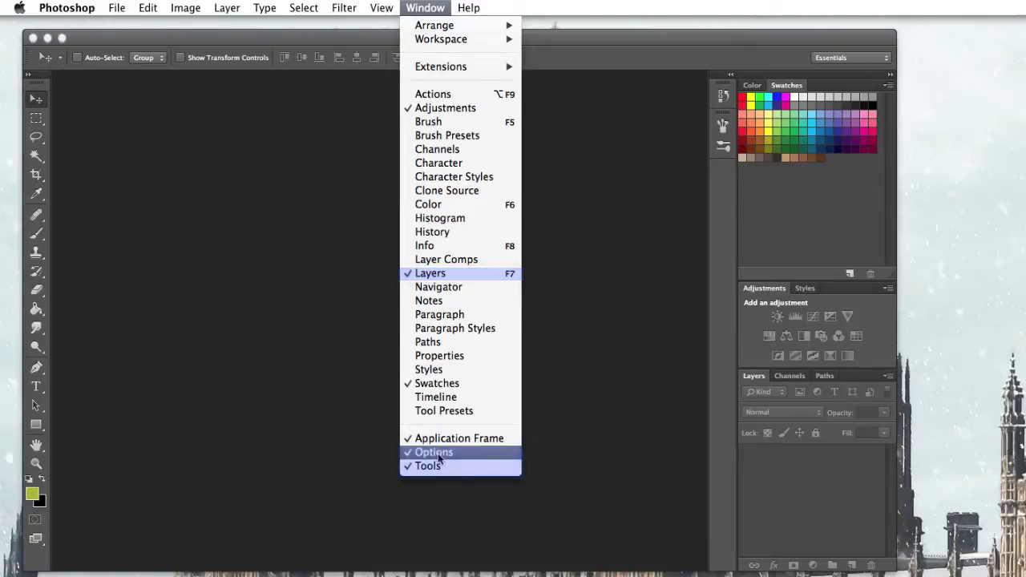
click(311, 244)
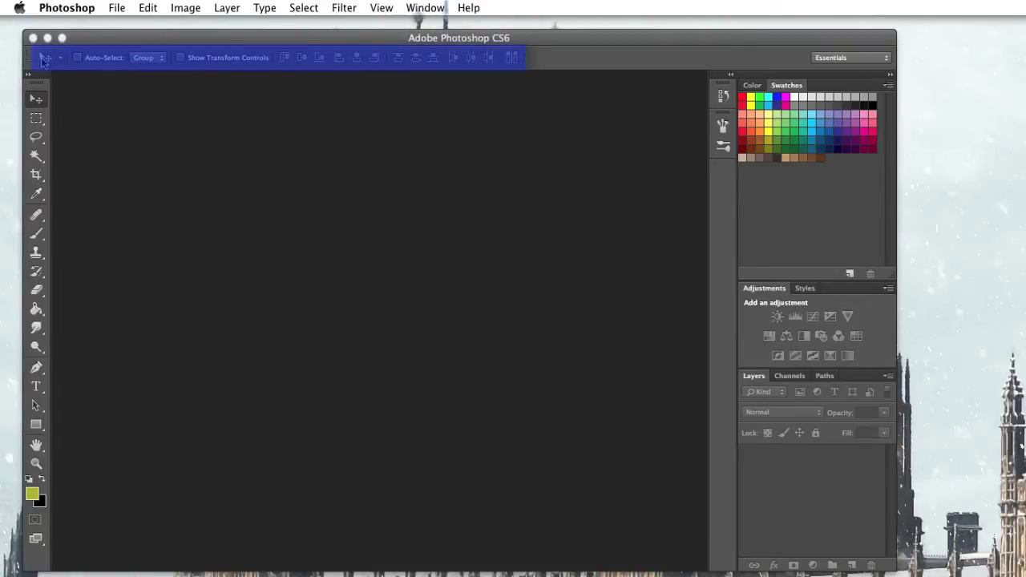
Step: Try the Lasso, Healing, Brush and Clone Stamp tool settings, then return to Move
click(36, 136)
click(36, 215)
click(38, 238)
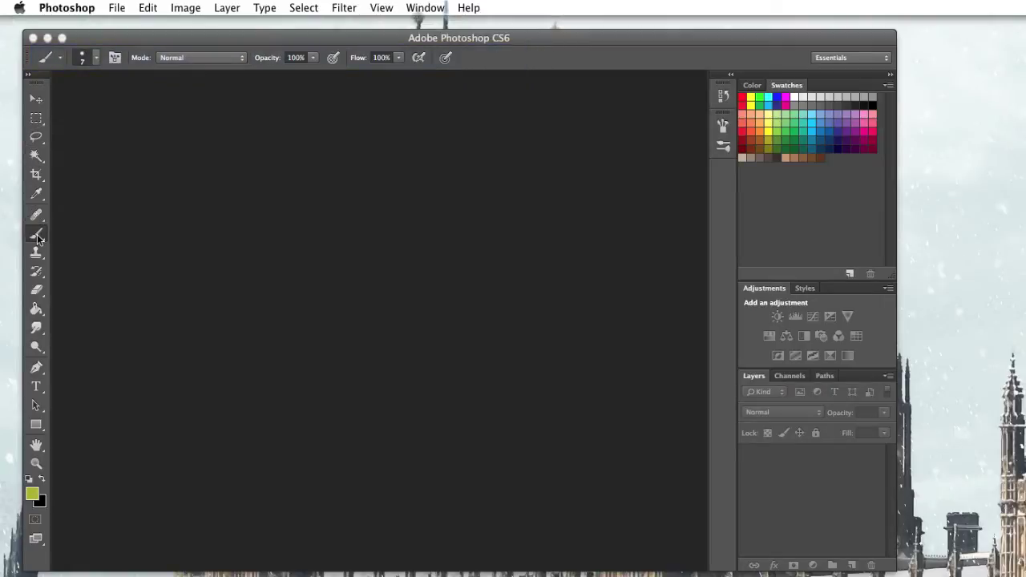
click(36, 254)
click(36, 235)
click(38, 101)
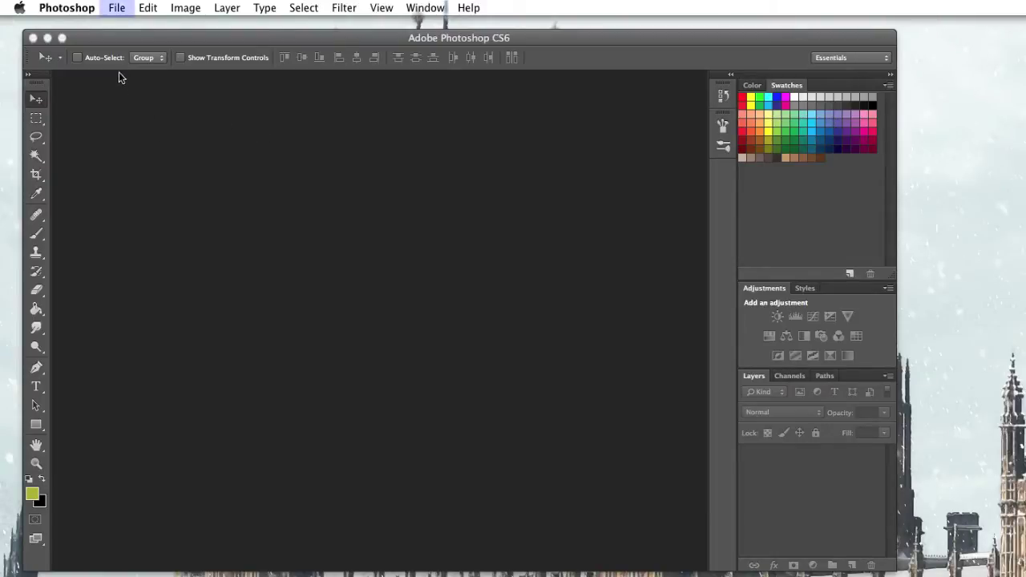
Step: Create a Custom 1024 × 740 px, 72 ppi, RGB 8-bit document with a white background
click(116, 10)
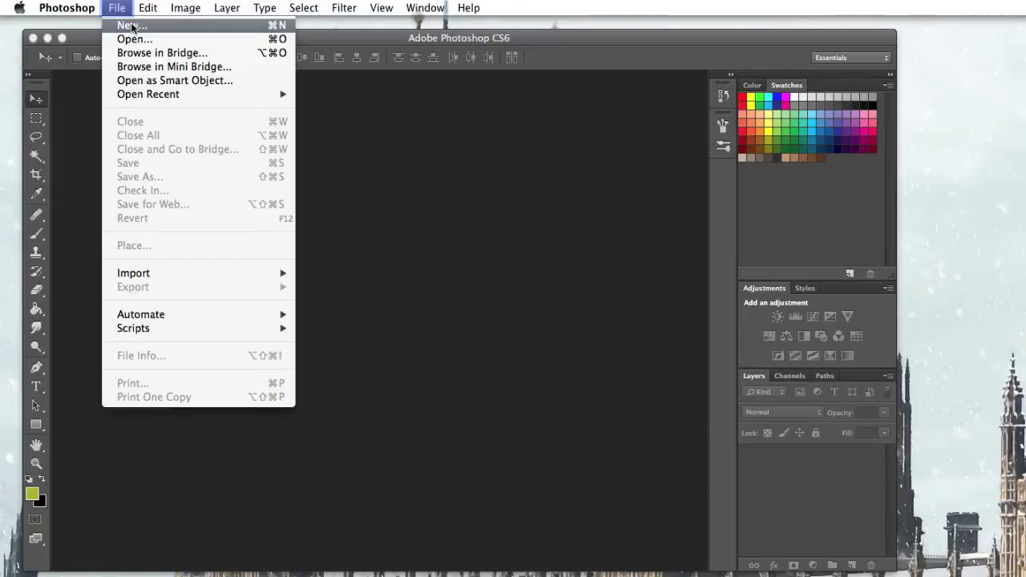
click(126, 23)
drag(653, 283, 447, 184)
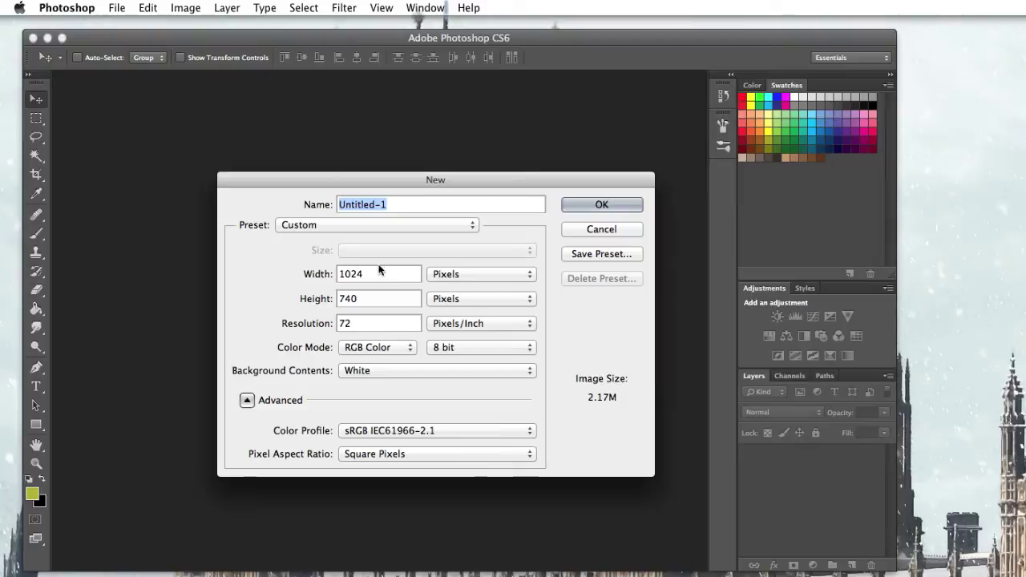
click(421, 226)
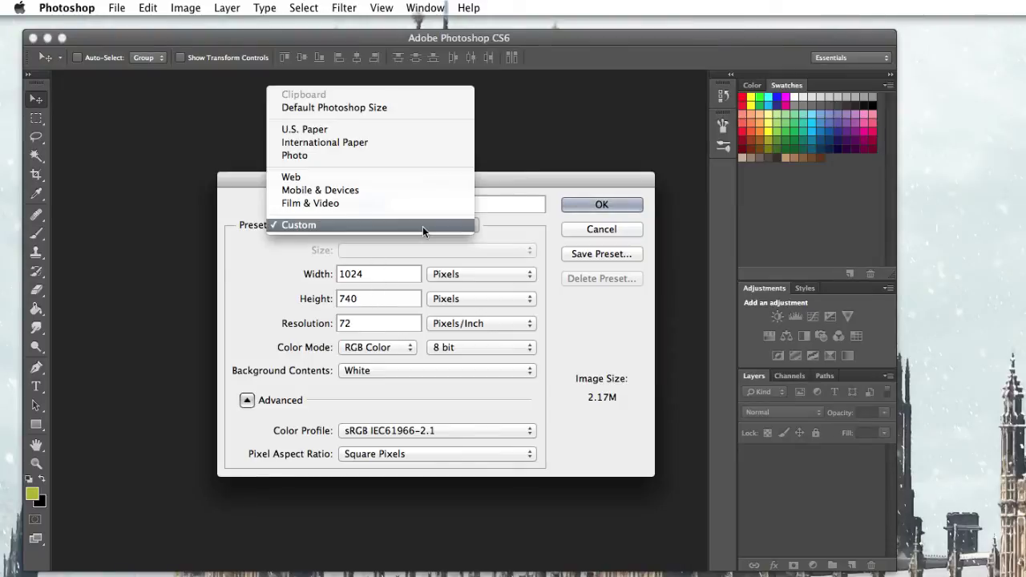
click(254, 269)
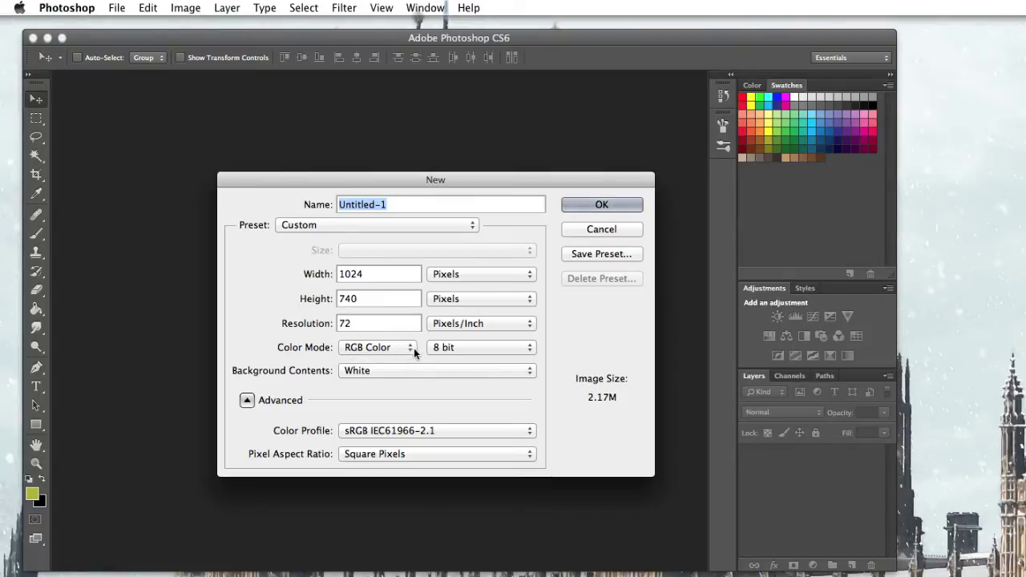
click(472, 356)
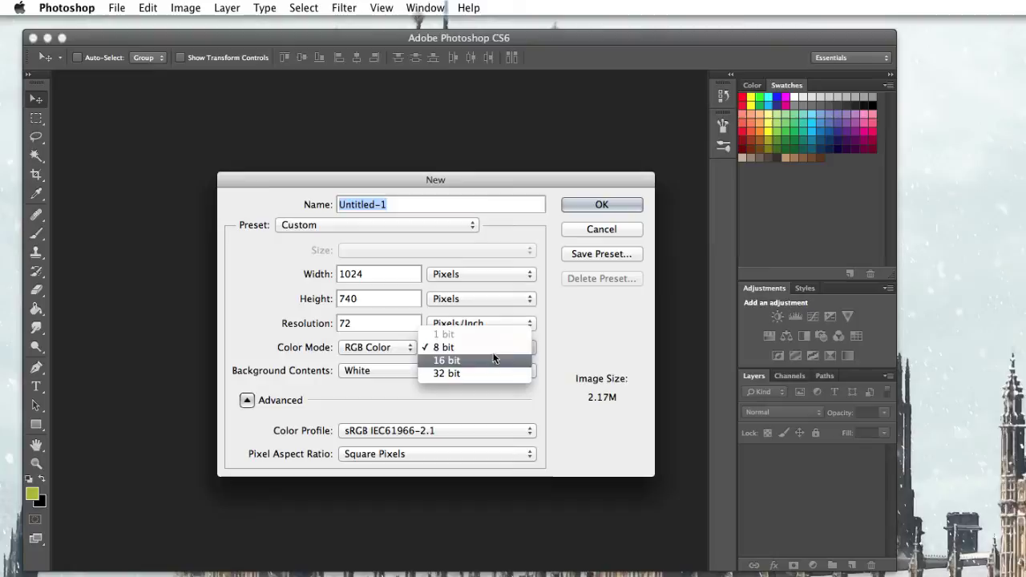
click(481, 347)
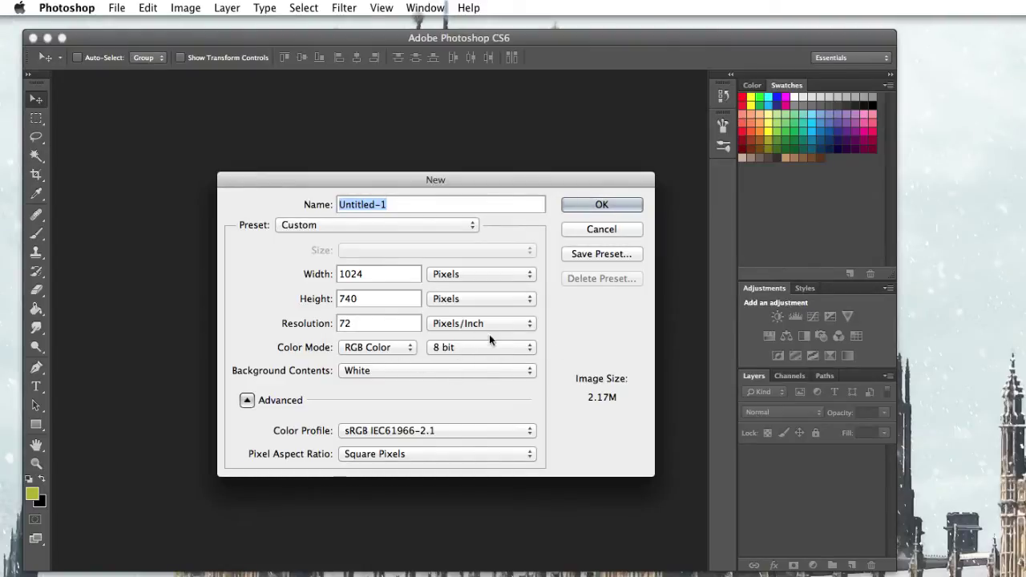
click(603, 203)
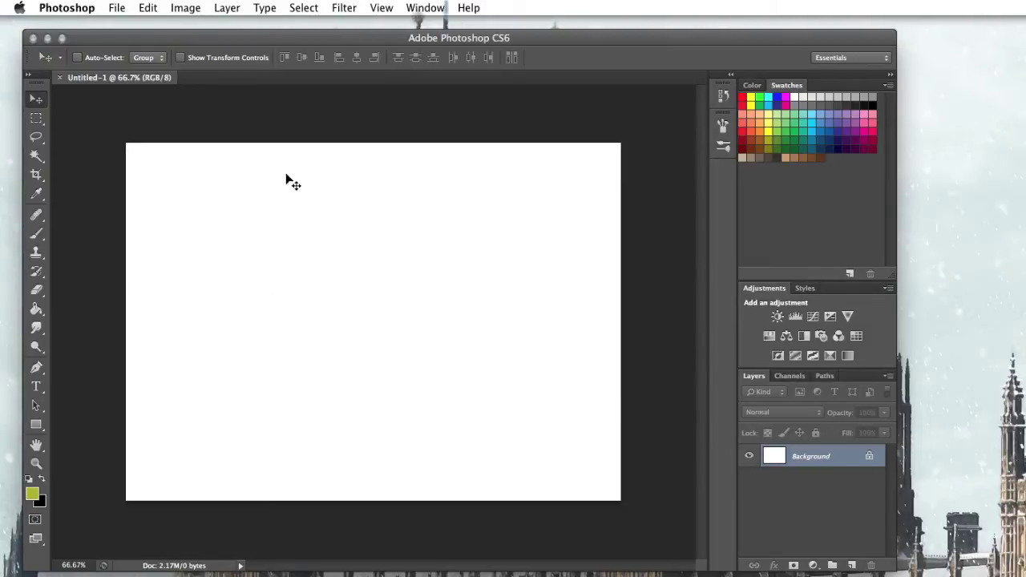
Step: Open Mini Bridge from the File menu and launch Bridge
click(120, 7)
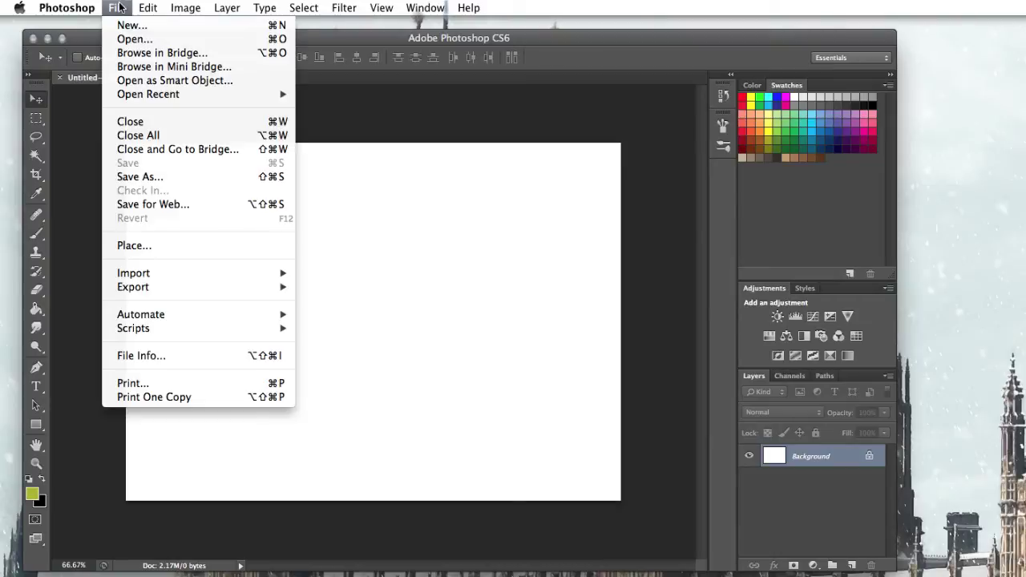
click(167, 67)
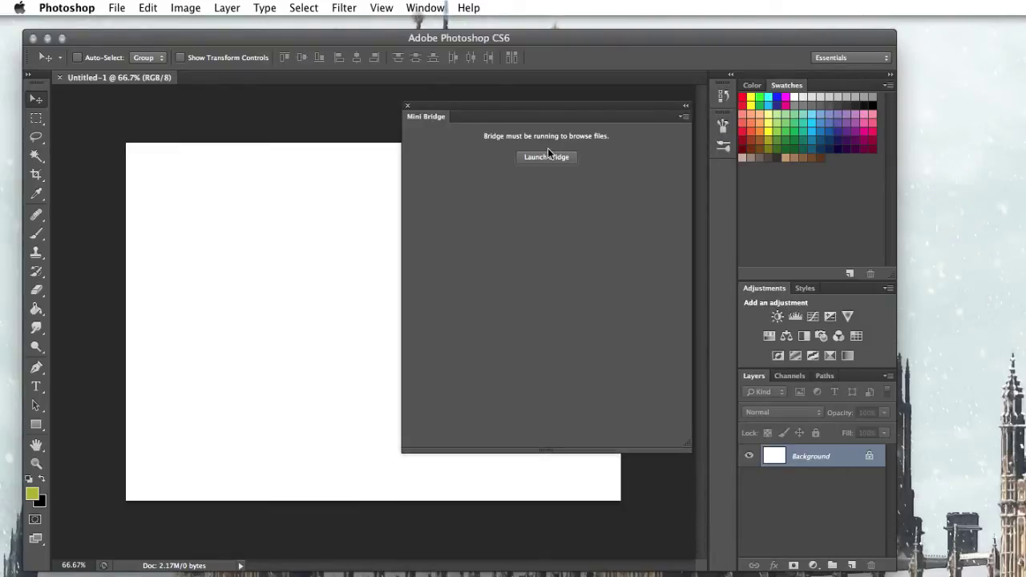
click(547, 153)
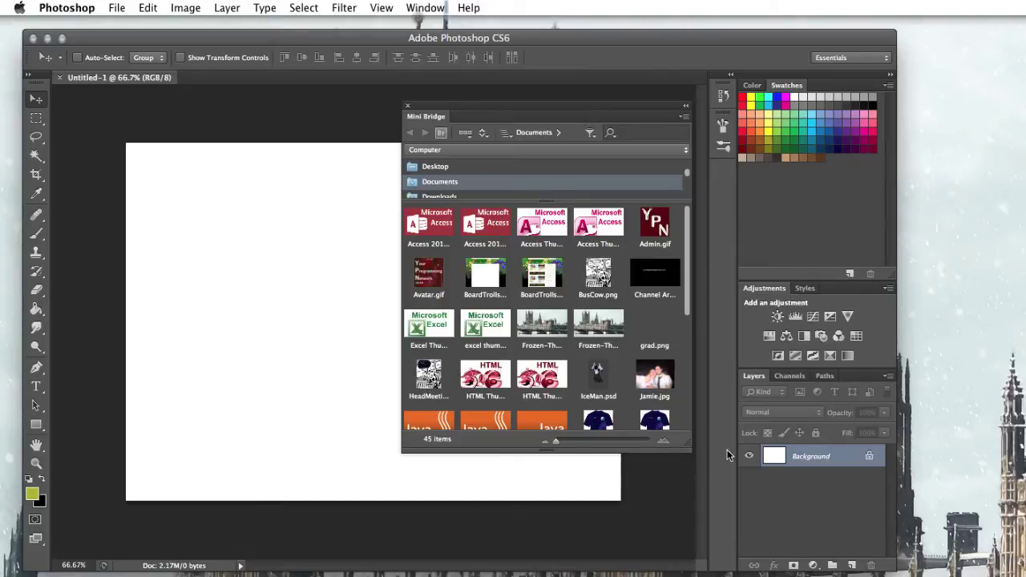
Step: Enlarge the Mini Bridge panel and scroll through the Documents folder thumbnails
drag(690, 452, 695, 493)
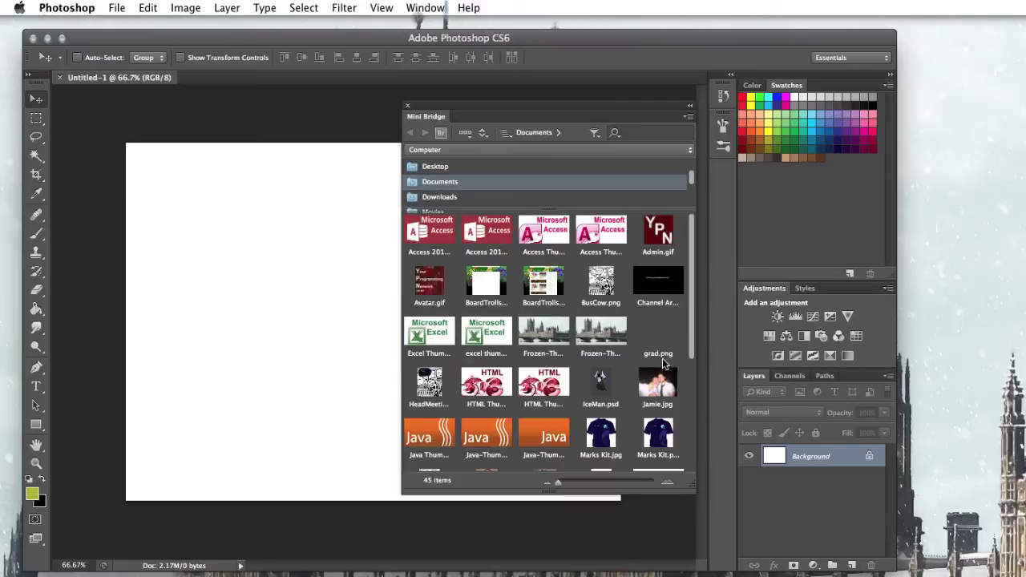
scroll(690, 252, down, 5)
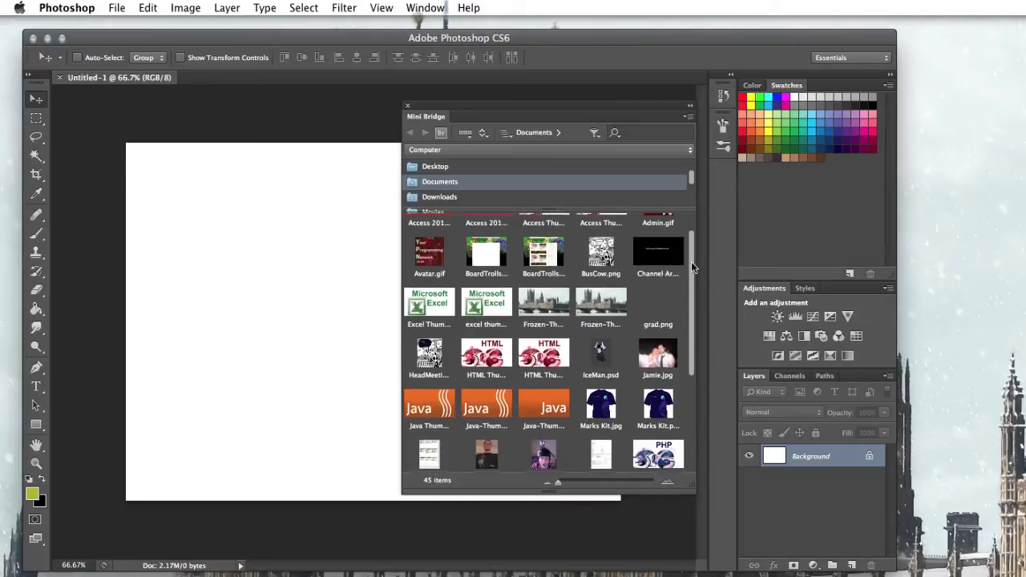
scroll(696, 319, down, 2)
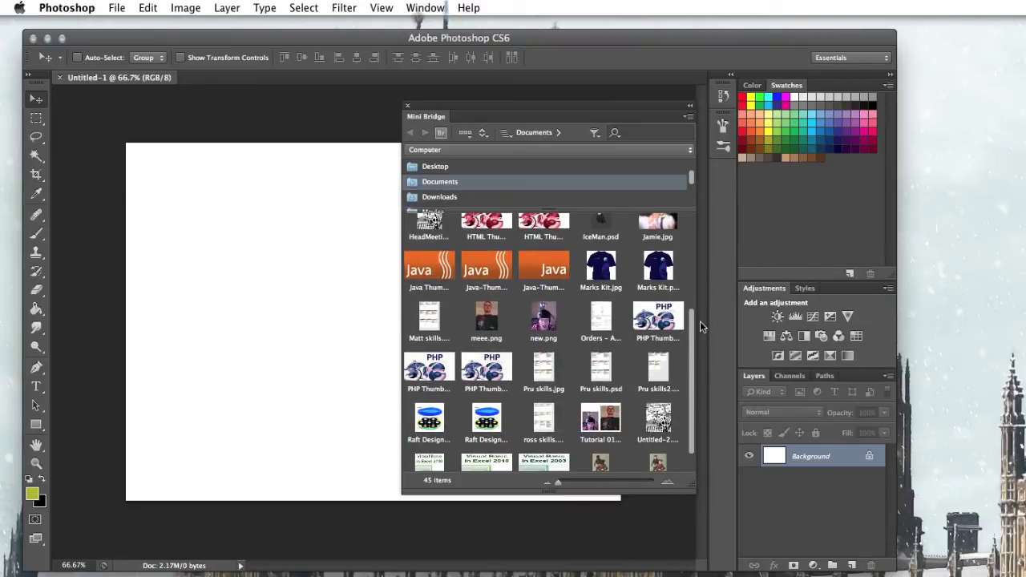
drag(692, 325, 696, 229)
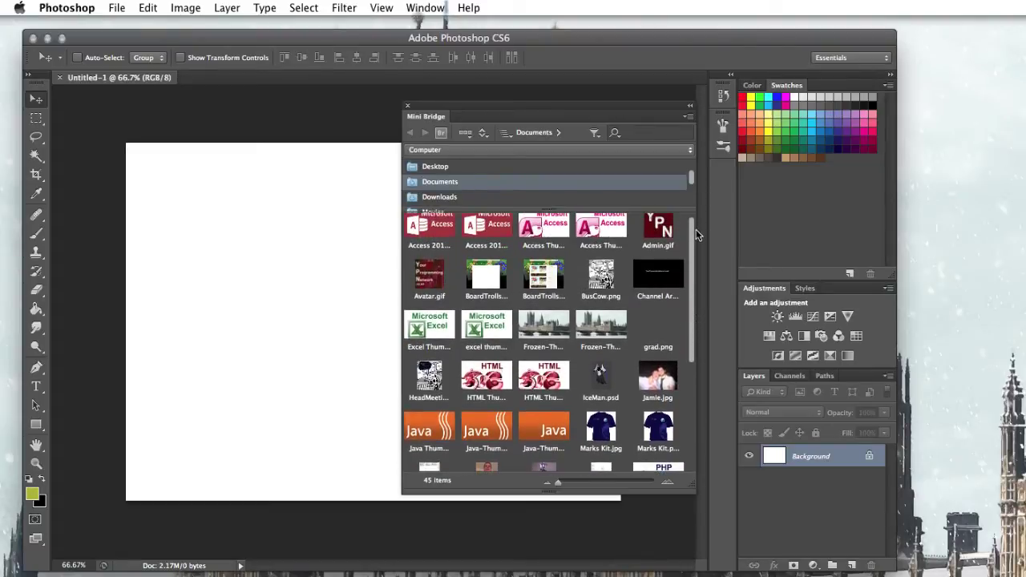
click(125, 14)
click(128, 11)
drag(693, 273, 687, 356)
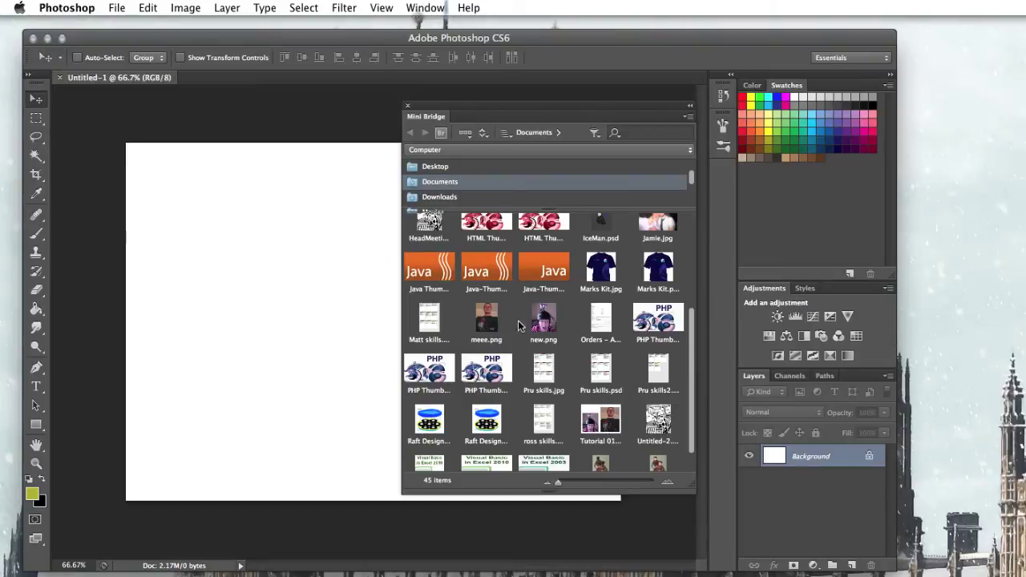
Step: Drag new.png from Mini Bridge onto the canvas and move the browser aside
click(551, 322)
drag(550, 324, 234, 334)
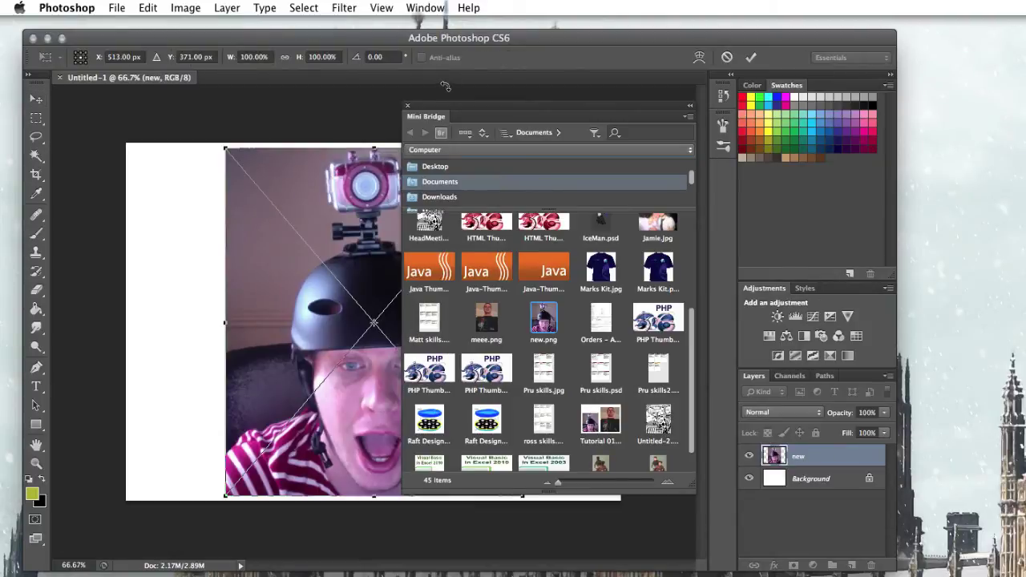
drag(464, 111, 713, 115)
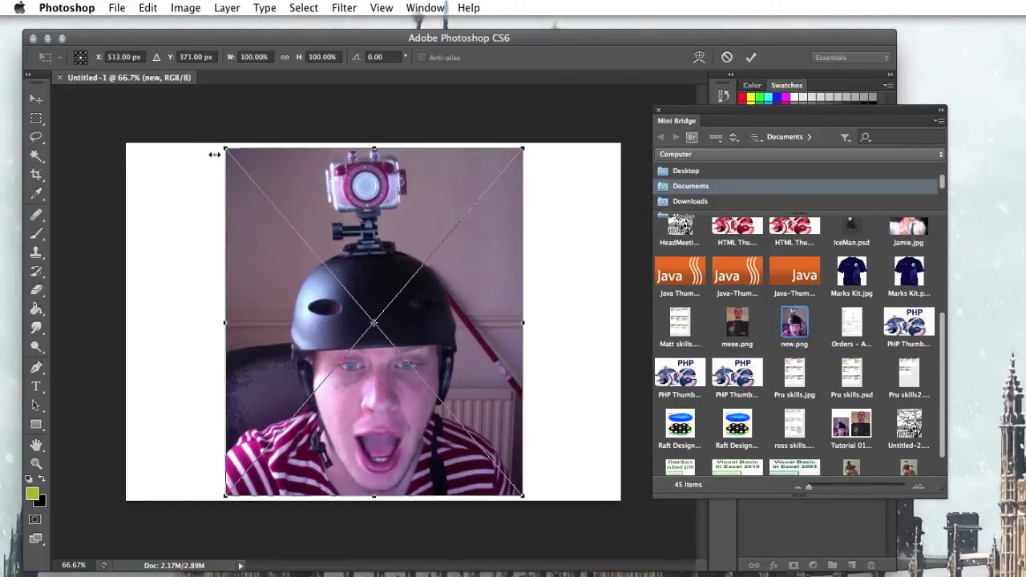
Step: Scale the helmet photo to about 56%, commit, and move it to the lower left
drag(224, 149, 303, 344)
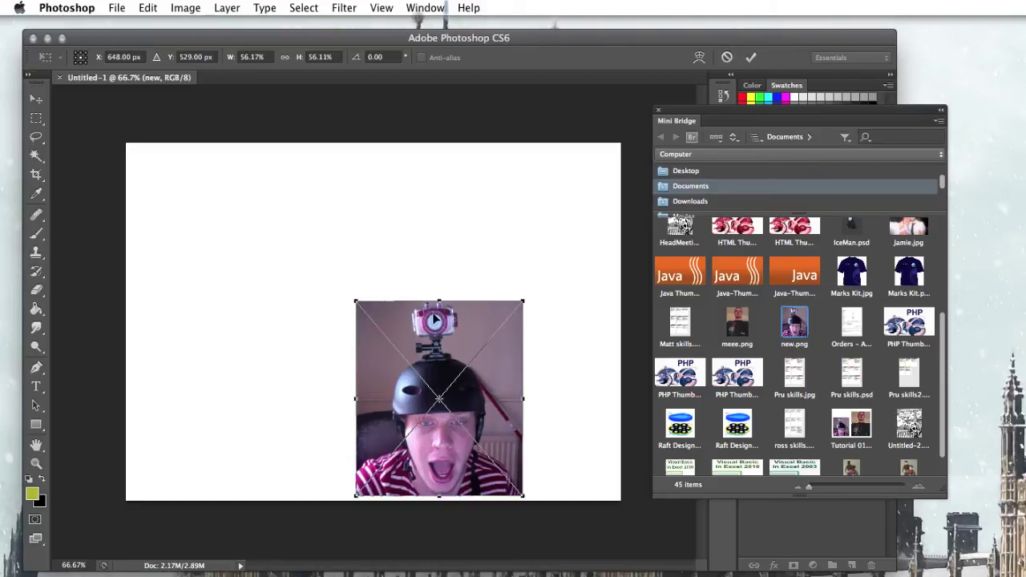
drag(445, 359, 267, 347)
key(Return)
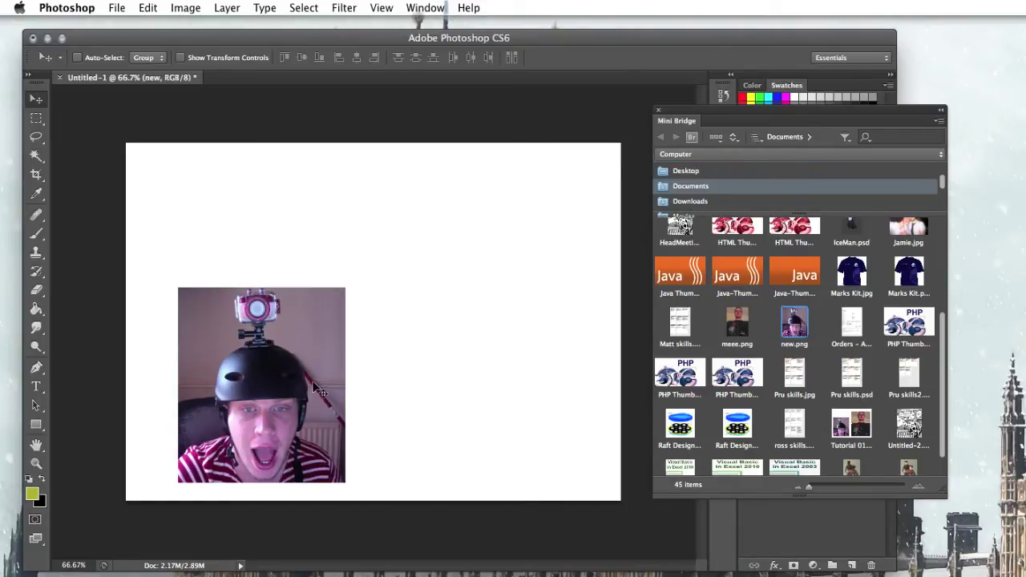
mouse_move(312, 386)
mouse_down()
mouse_move(299, 363)
mouse_move(299, 384)
mouse_up()
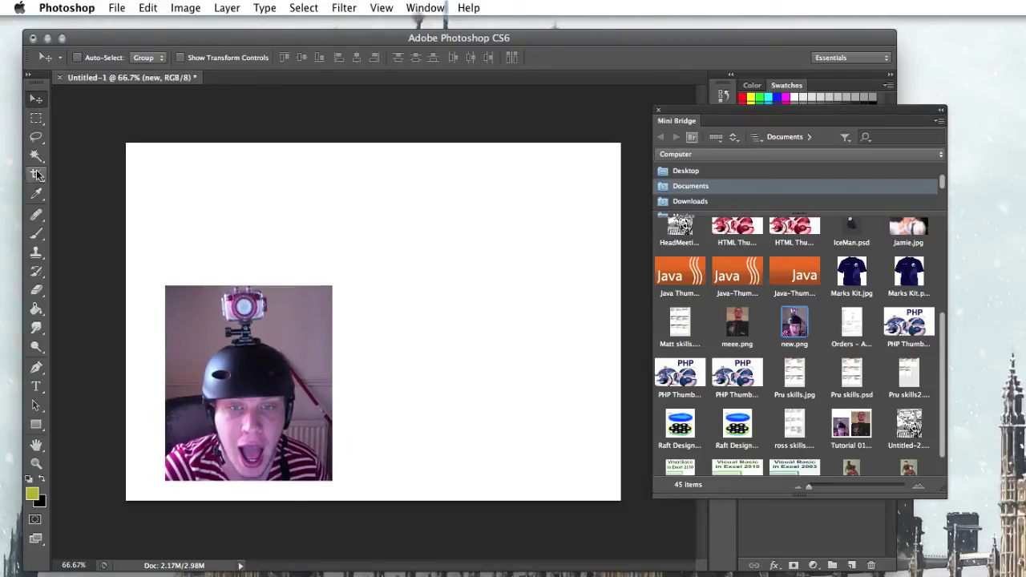
Step: Enlarge the helmet photo slightly, rotate it -90°, and keep it in the lower-left corner
click(36, 214)
click(36, 98)
mouse_move(297, 394)
mouse_down()
mouse_move(420, 295)
mouse_move(253, 346)
mouse_move(480, 416)
mouse_move(405, 307)
mouse_move(286, 384)
mouse_up()
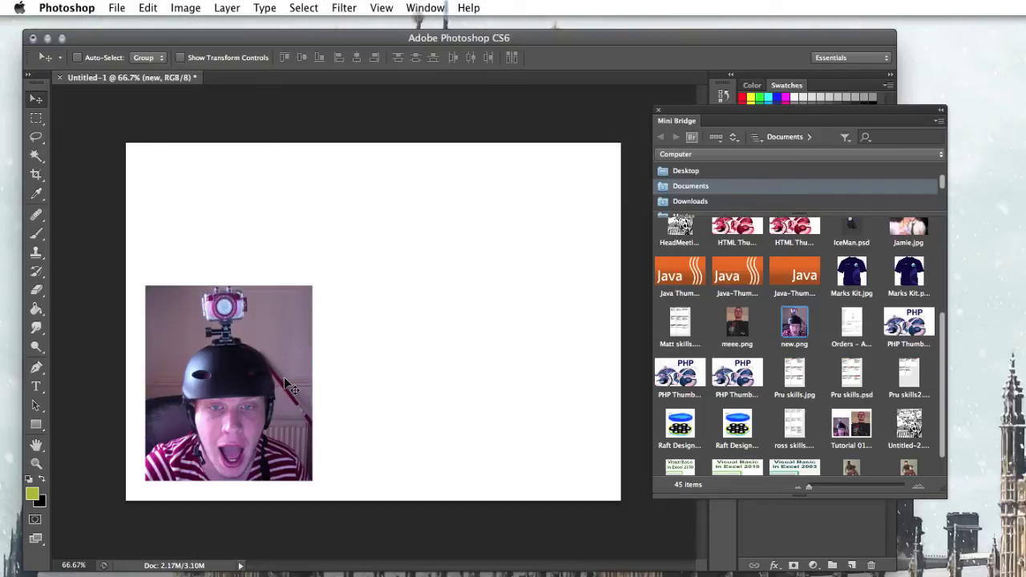
key(ctrl+t)
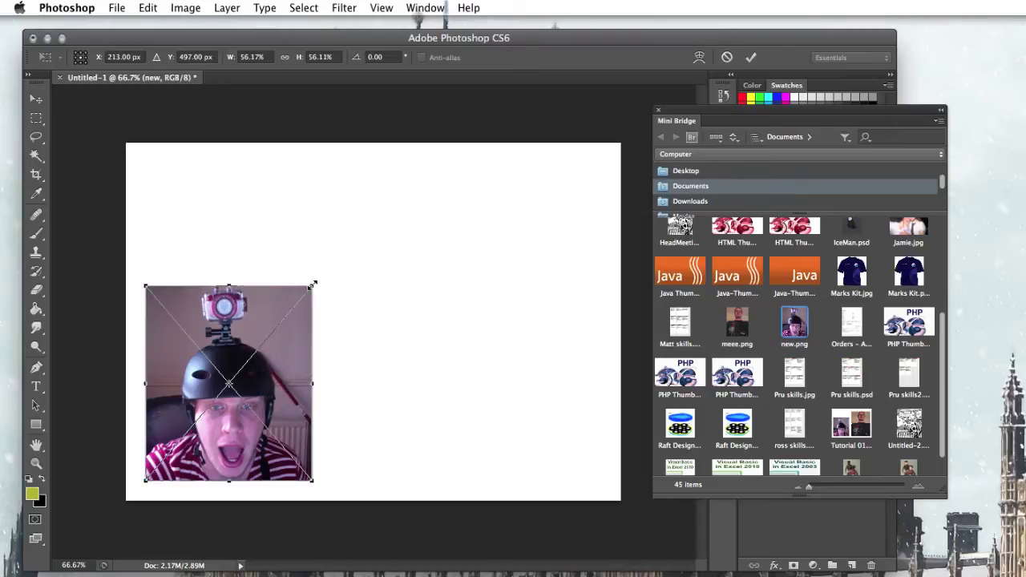
mouse_move(313, 284)
mouse_down()
mouse_move(370, 226)
mouse_move(289, 311)
mouse_move(414, 197)
mouse_move(299, 304)
mouse_move(398, 220)
mouse_move(304, 305)
mouse_move(335, 284)
mouse_move(329, 276)
mouse_up()
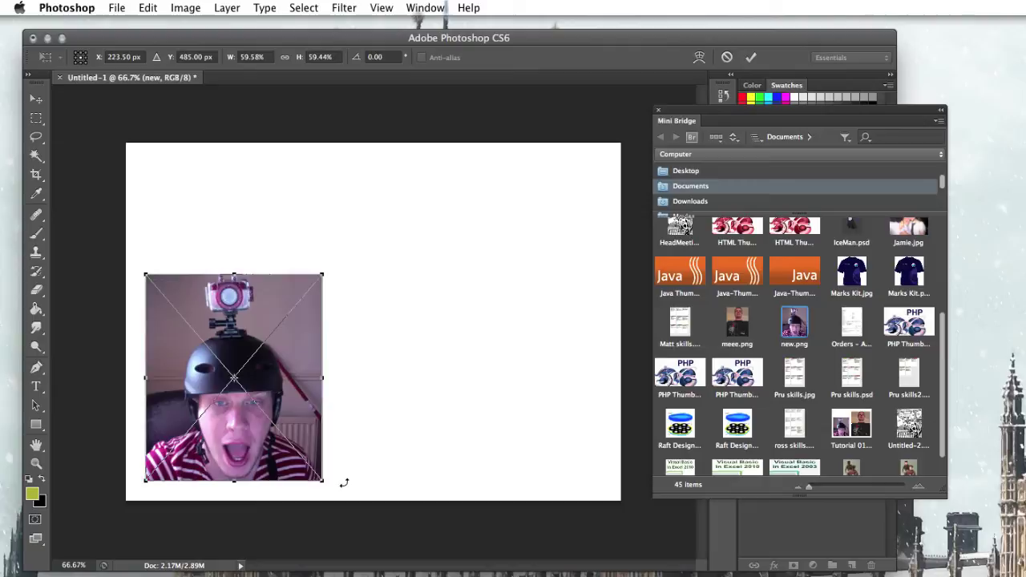
drag(342, 381, 233, 243)
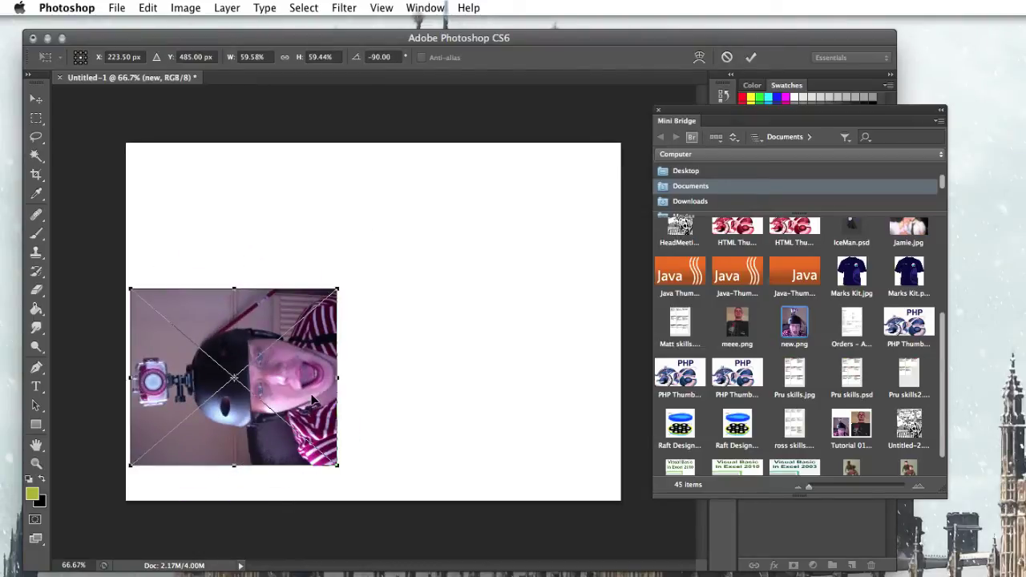
key(Return)
drag(238, 408, 247, 428)
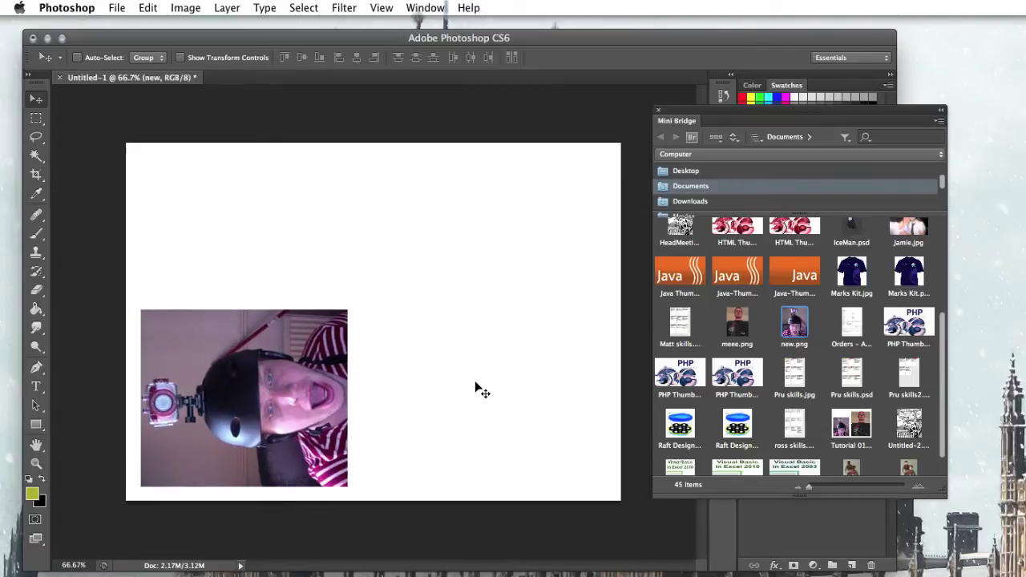
Step: Place meee.png onto the canvas, shrunk to about a third of its size
click(740, 332)
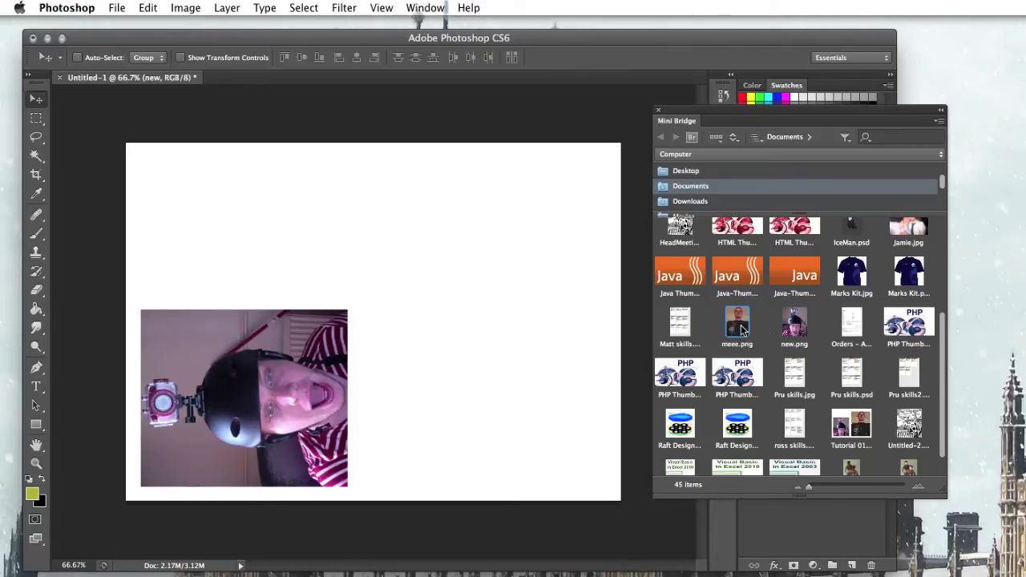
drag(741, 328, 473, 312)
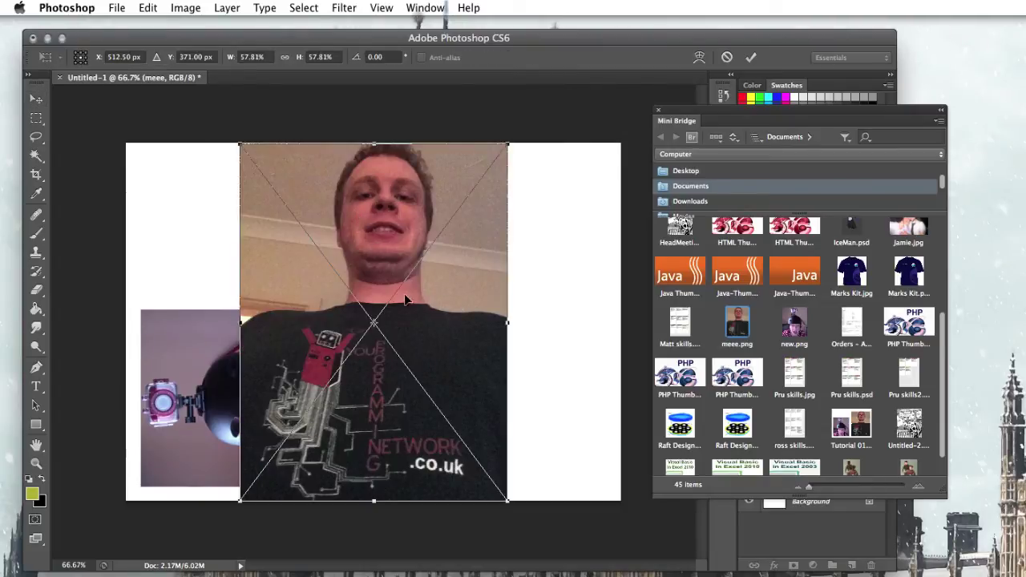
drag(510, 495, 402, 317)
key(Return)
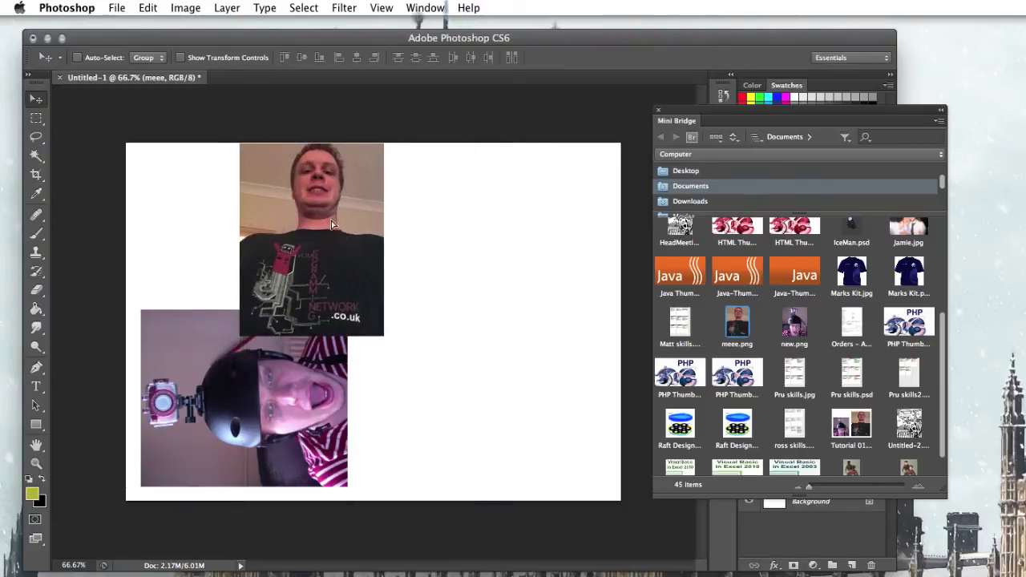
Step: Move the meee photo to the upper right and push the file browser out of the way
drag(331, 221, 459, 255)
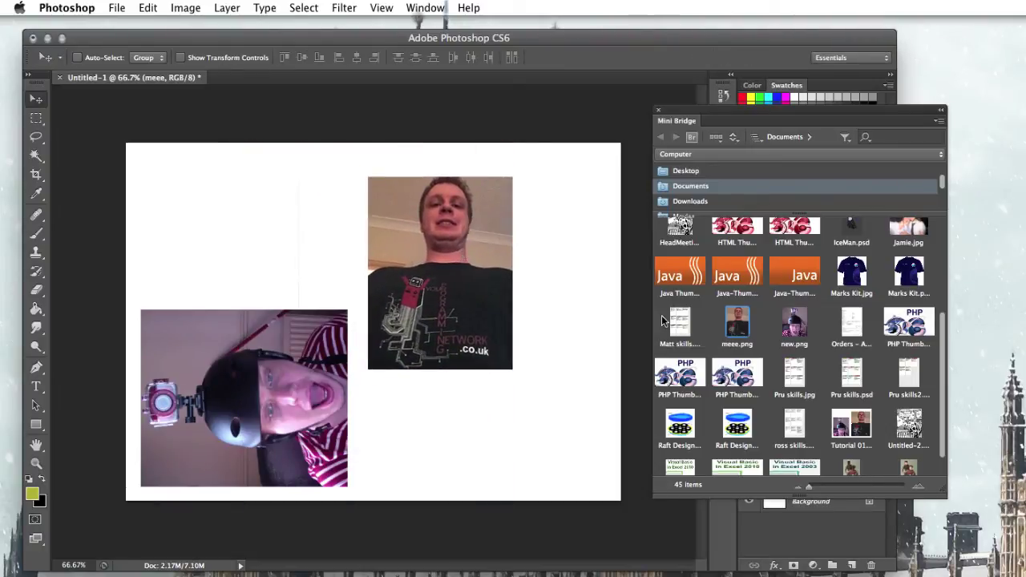
drag(948, 329, 942, 235)
drag(719, 114, 1025, 261)
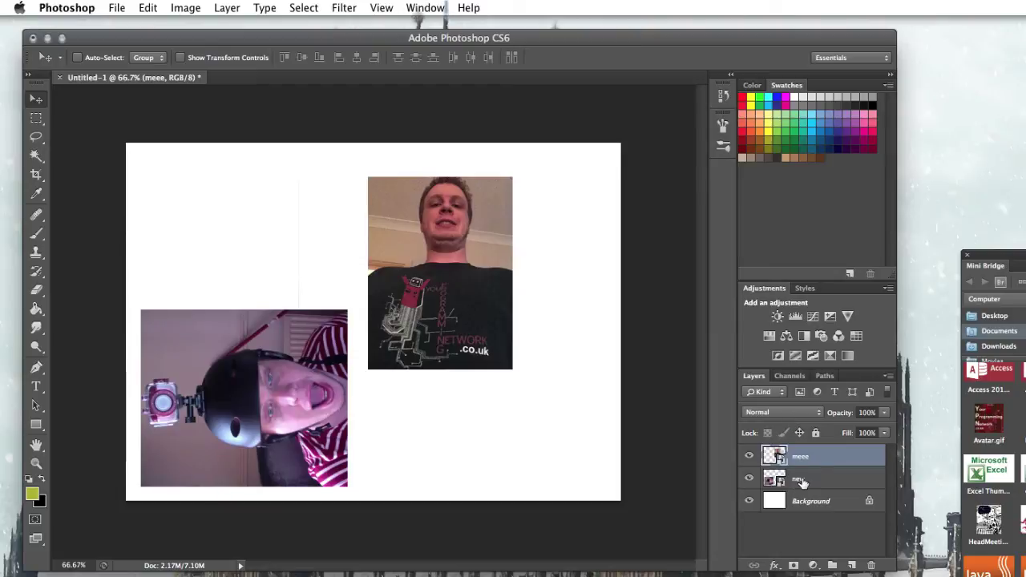
Step: Switch between the Background, new and meee layers, ending on the new layer
click(802, 482)
double_click(811, 501)
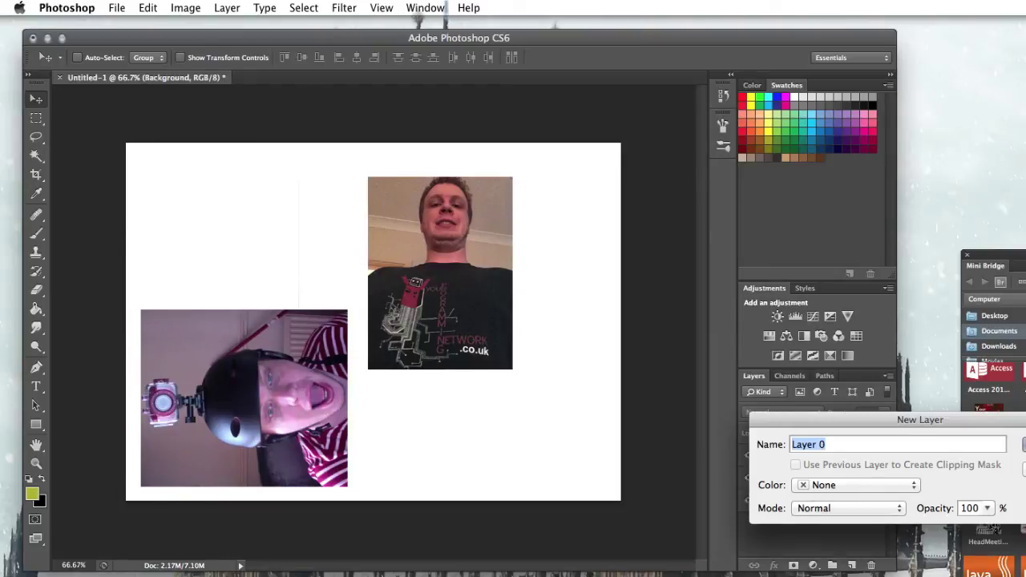
key(Escape)
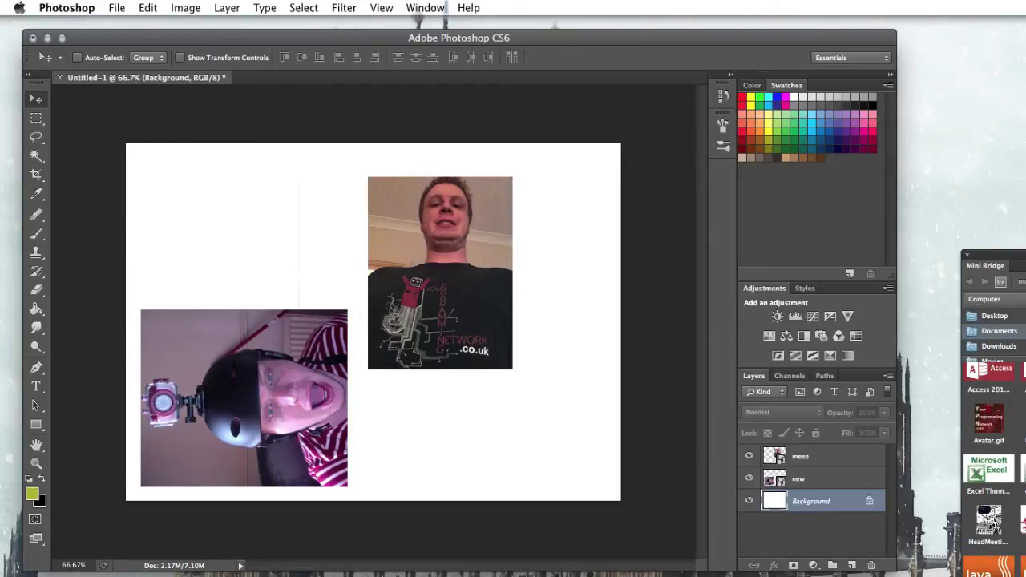
click(817, 483)
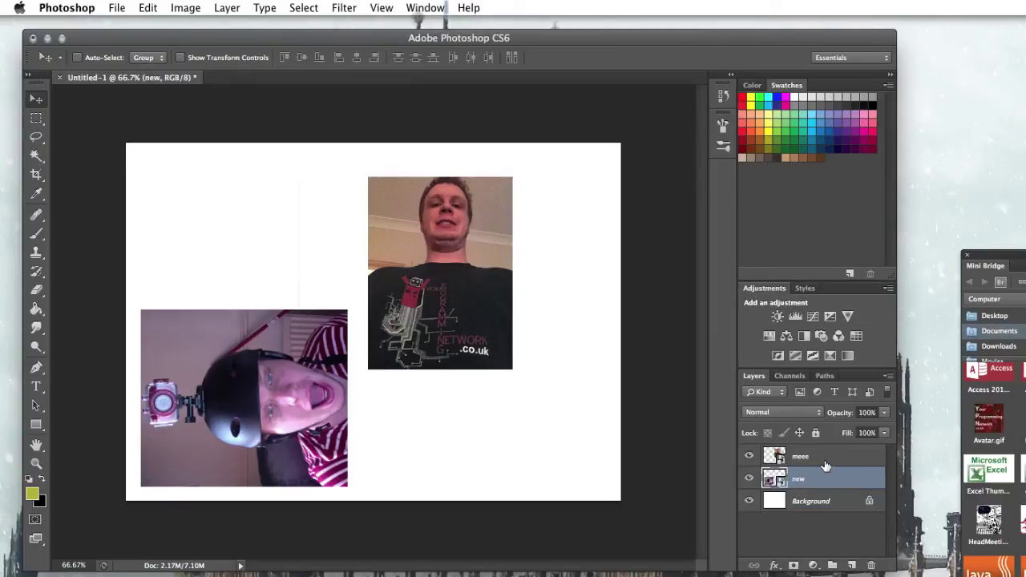
click(826, 463)
click(821, 481)
click(828, 464)
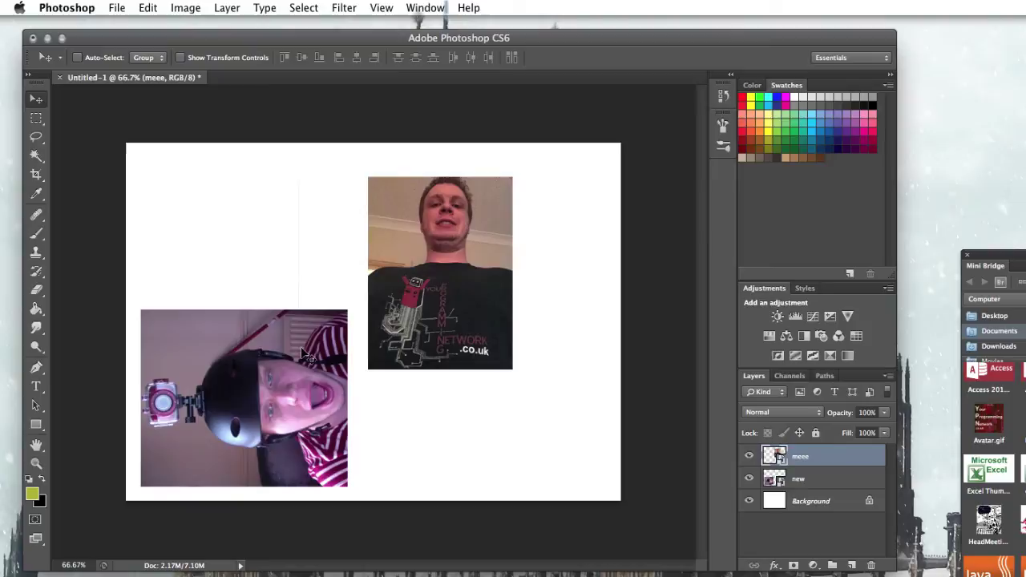
click(821, 481)
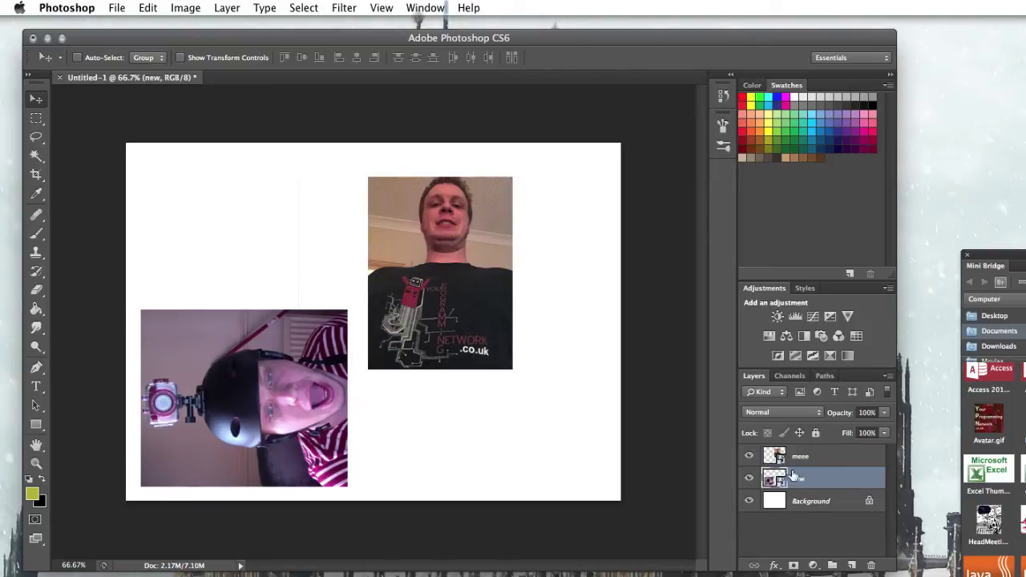
Step: Nudge the helmet photo, then drag the meee photo left to overlap its corner
drag(215, 352, 235, 338)
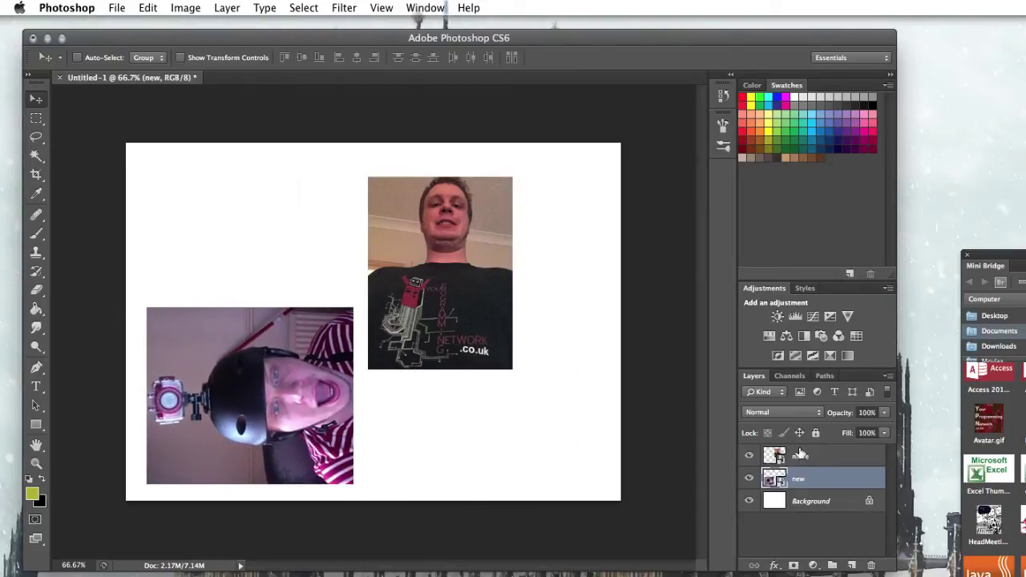
click(800, 454)
drag(434, 282, 373, 287)
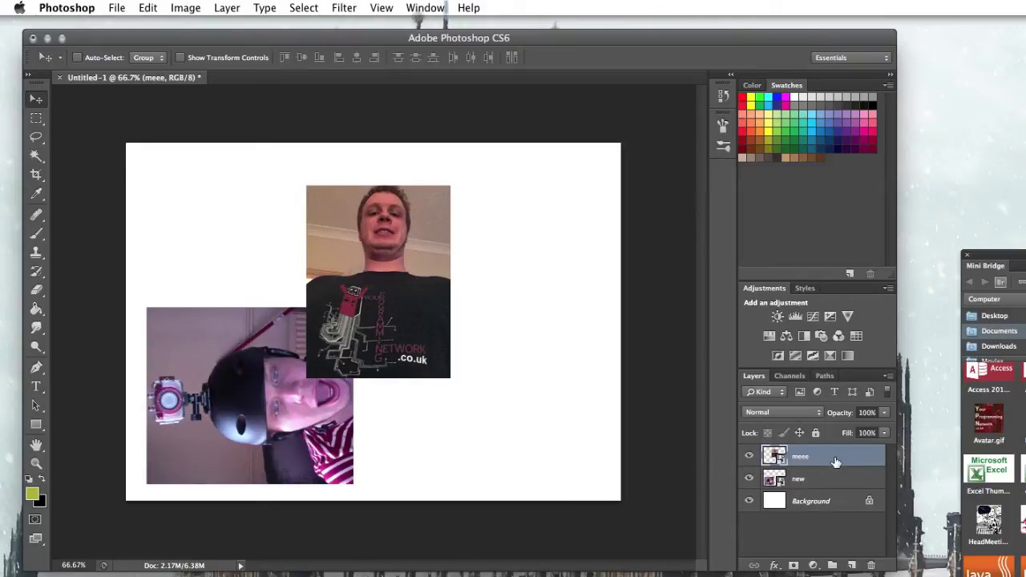
drag(836, 461, 845, 486)
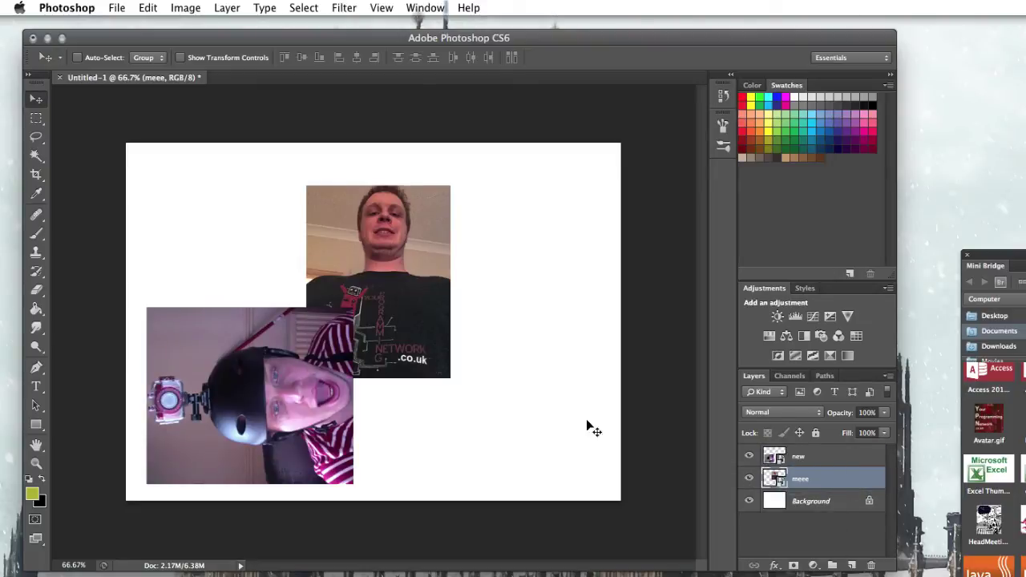
click(806, 458)
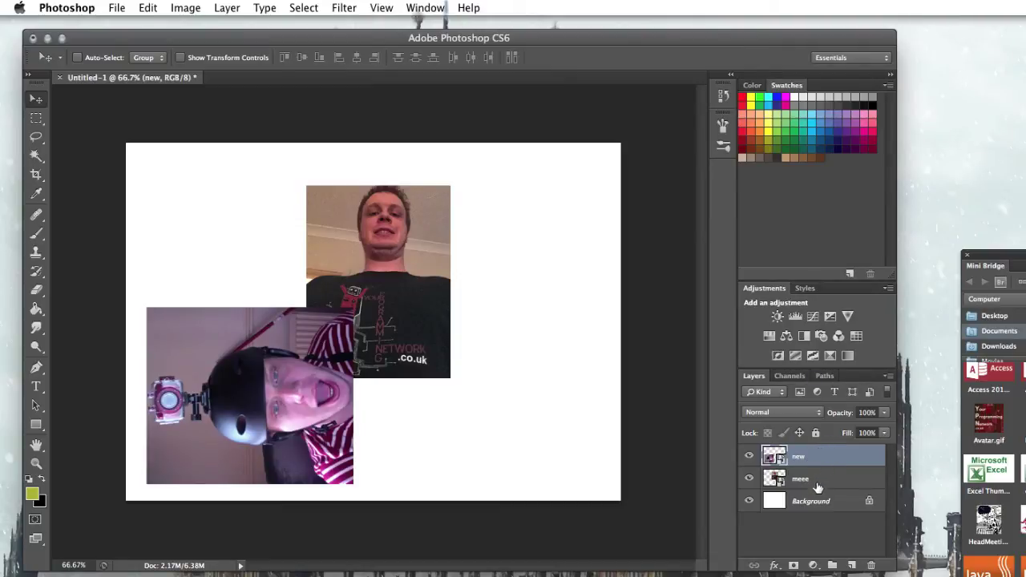
click(750, 458)
click(749, 458)
click(750, 458)
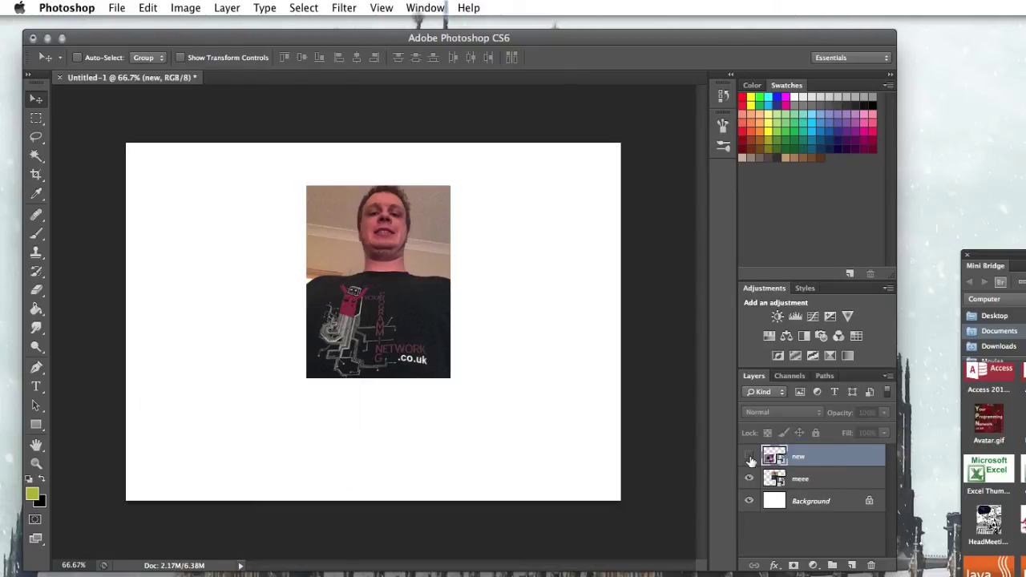
click(750, 458)
click(750, 457)
click(749, 457)
click(750, 457)
click(750, 457)
click(749, 457)
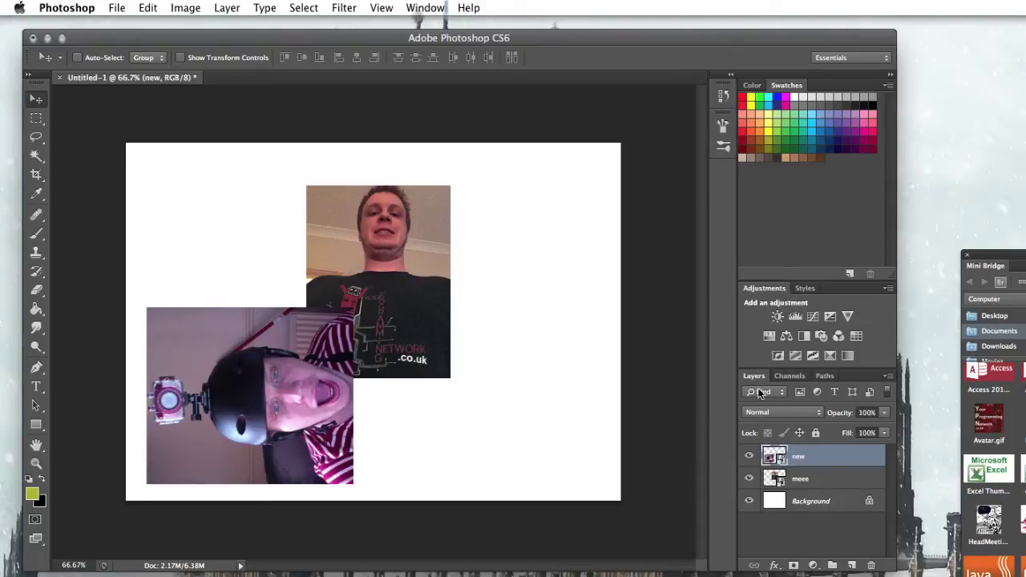
click(831, 477)
click(821, 462)
click(814, 477)
click(806, 458)
Step: Start Save As, keep Documents as the location, and expand the dialog to a full browser
click(116, 7)
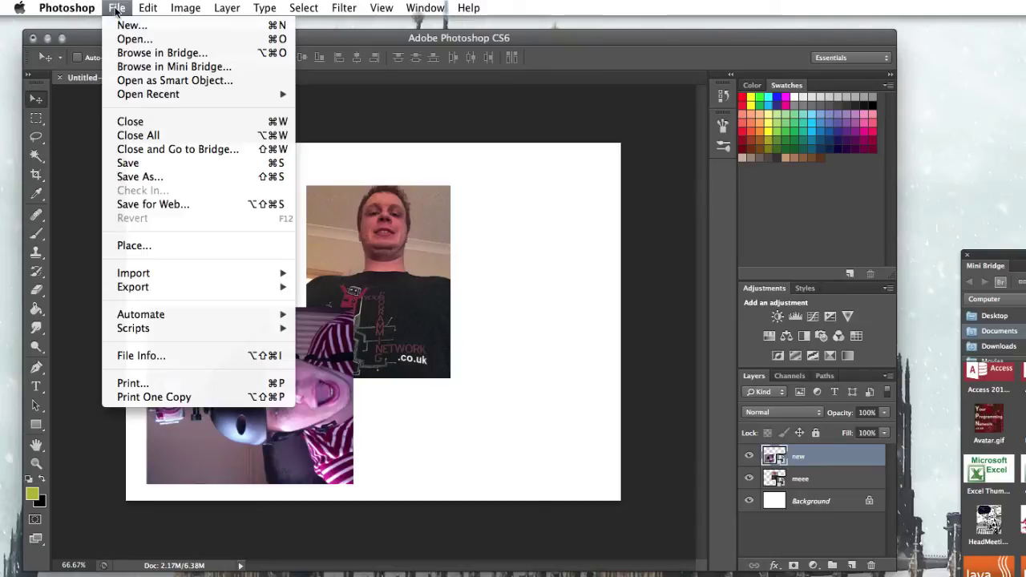
click(202, 170)
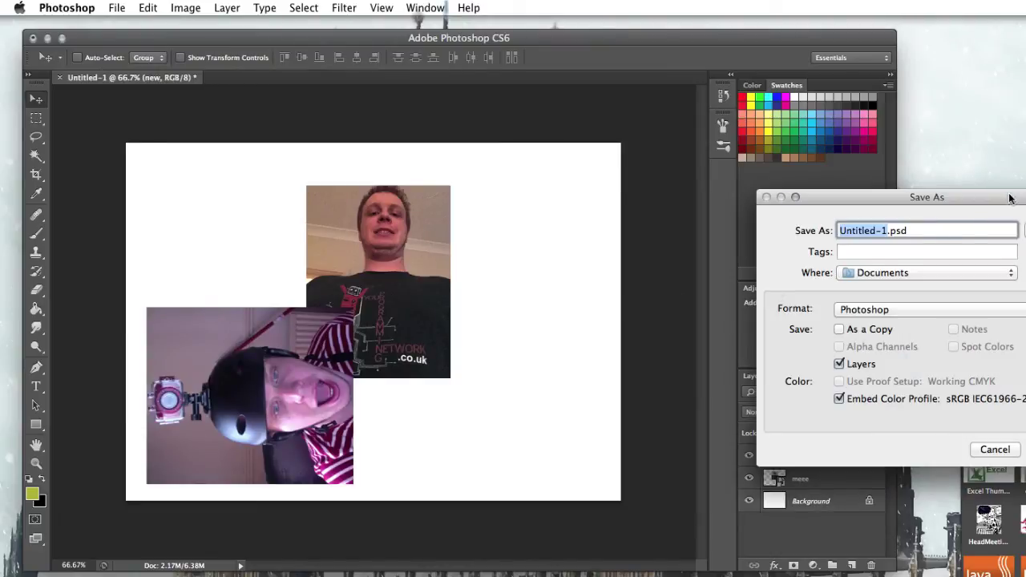
drag(1010, 198, 492, 243)
click(449, 320)
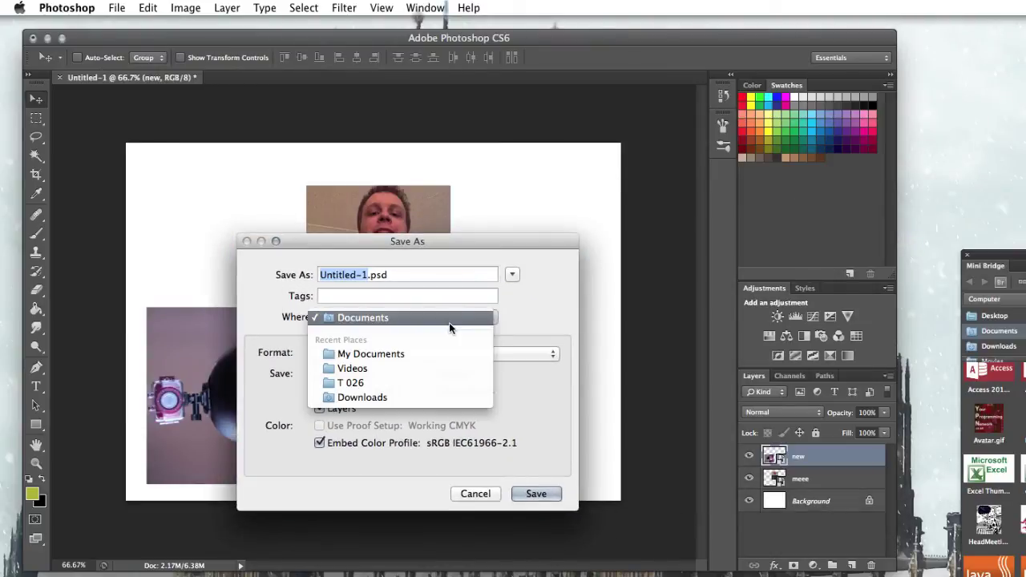
click(446, 321)
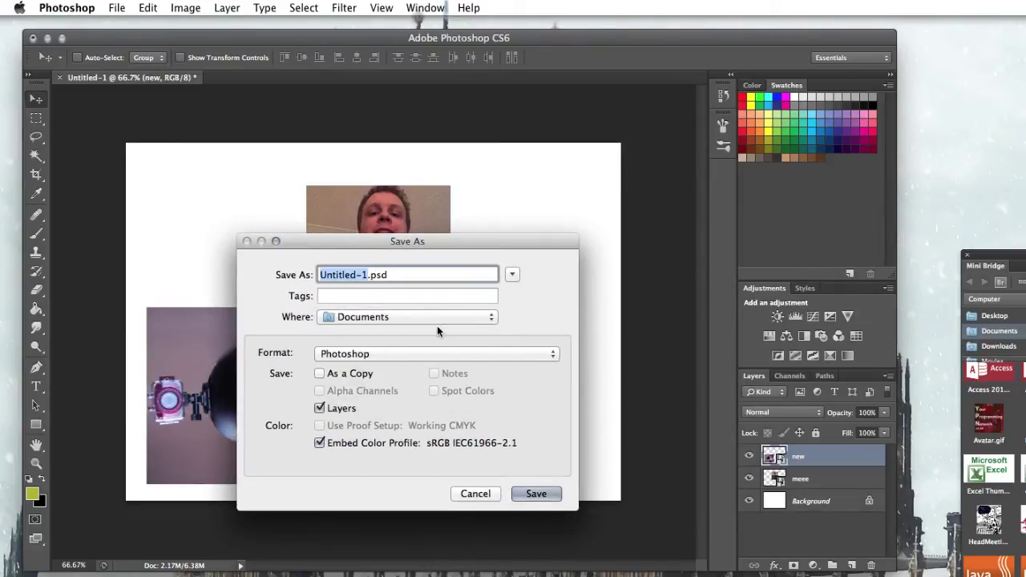
click(514, 274)
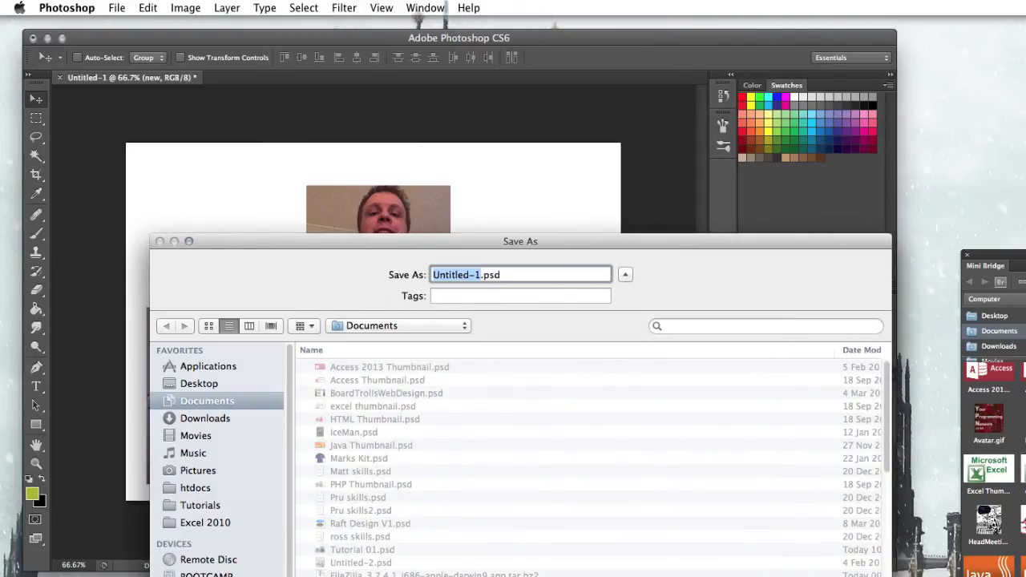
Step: Open the Photoshop Tutorials folder and fit the save dialog on screen
scroll(561, 465, down, 5)
double_click(387, 547)
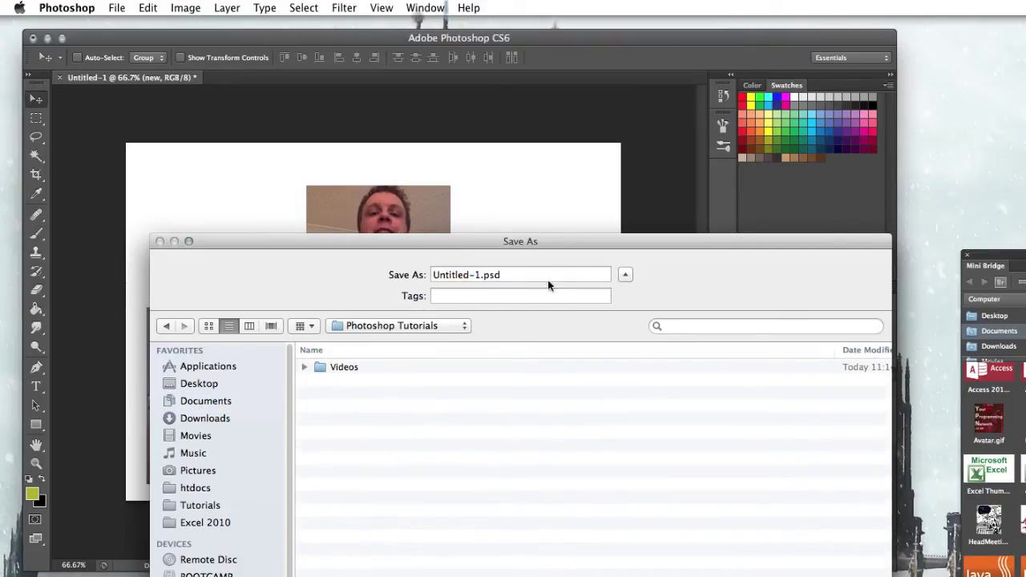
drag(550, 242, 571, 49)
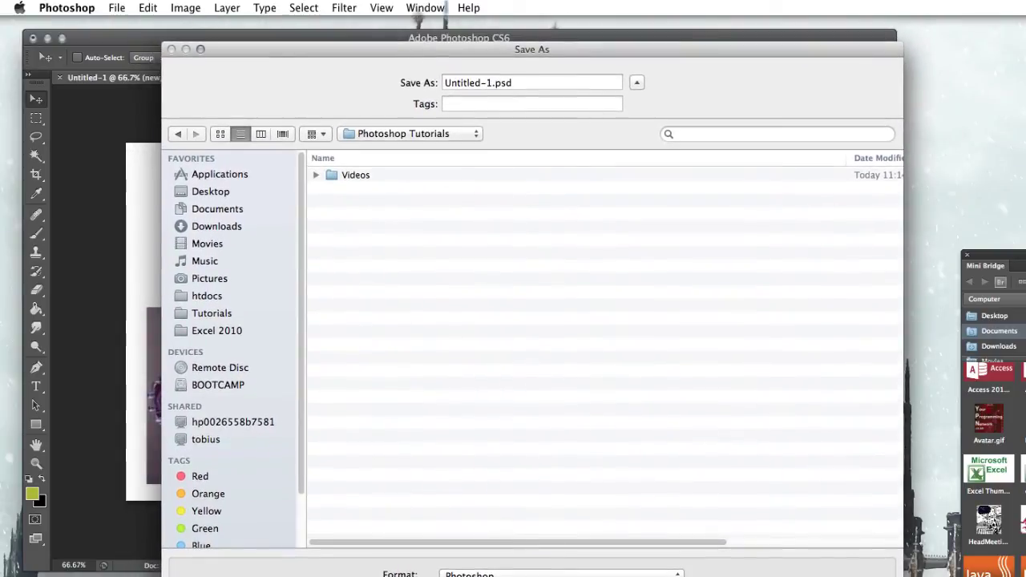
drag(904, 576, 889, 452)
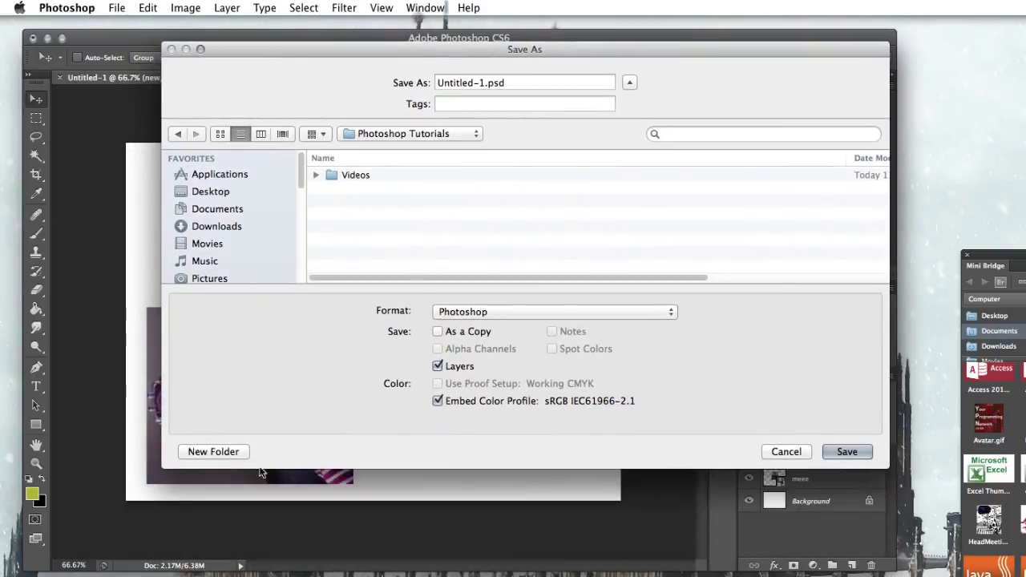
Step: Create a new folder named Examples inside Photoshop Tutorials
click(213, 452)
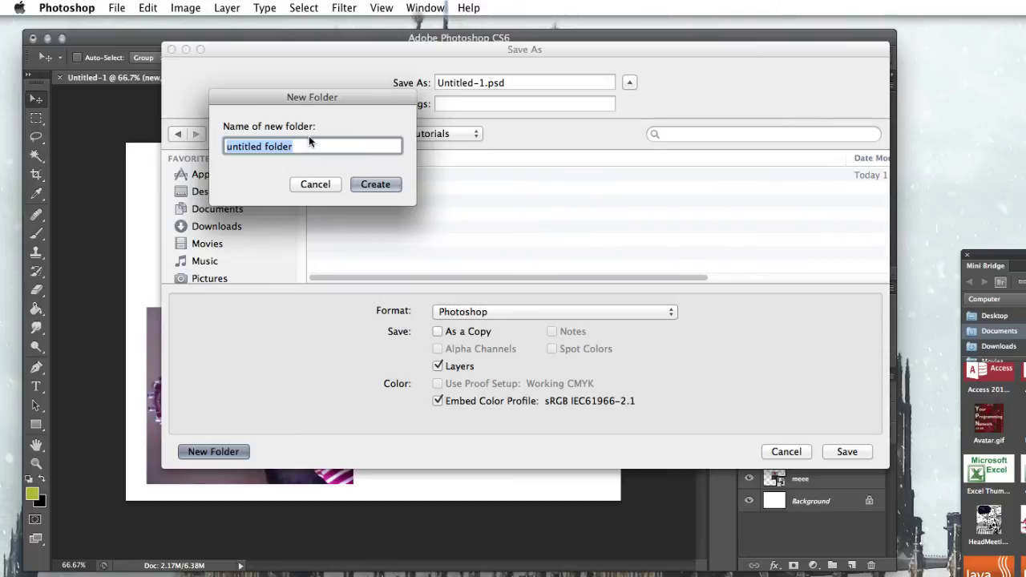
text(E)
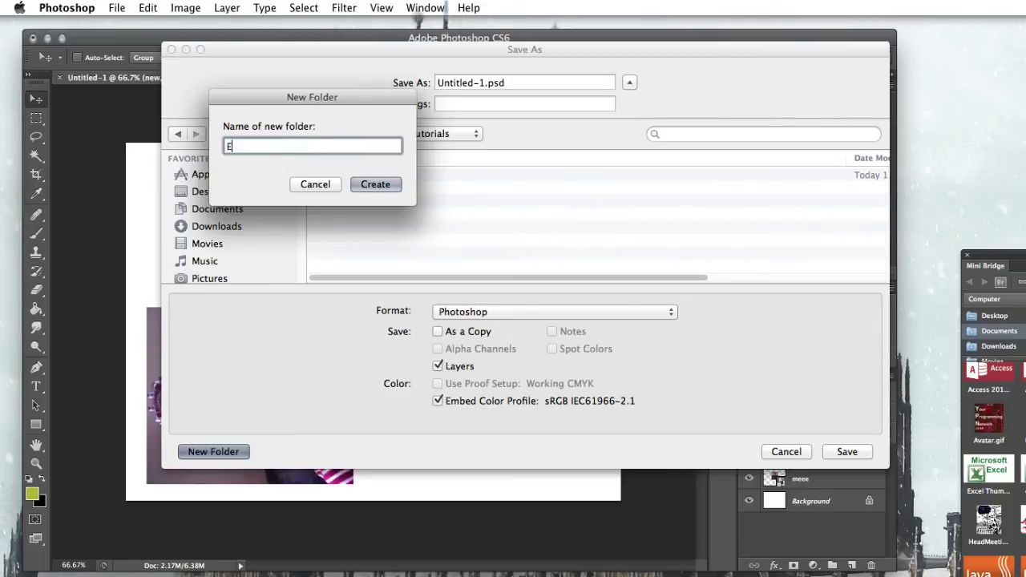
text(xamples)
key(Return)
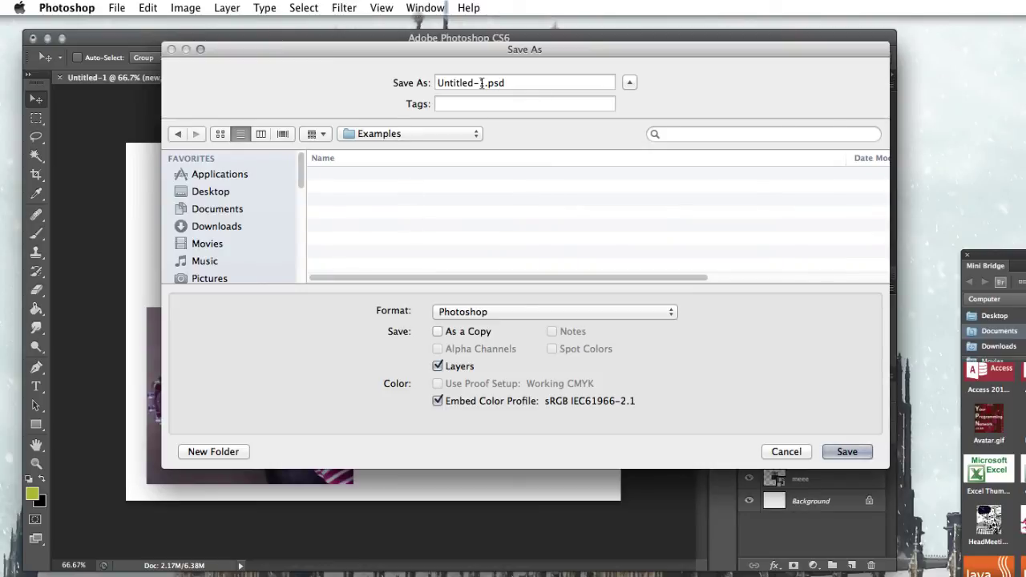
Step: Rename the file from Untitled-1 to Tutorial 01.psd
drag(481, 82, 438, 82)
text(Tutorial)
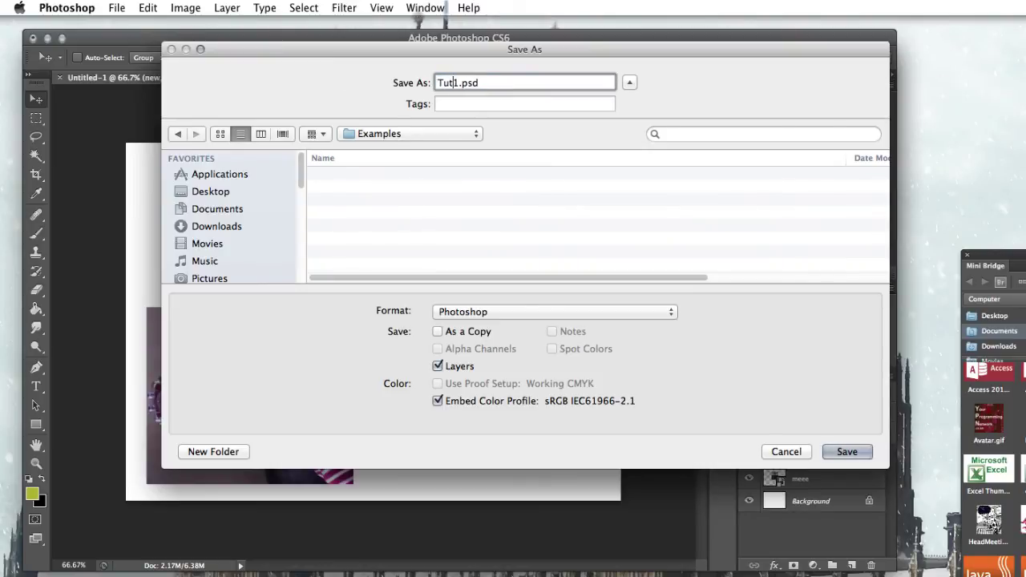
text( 0)
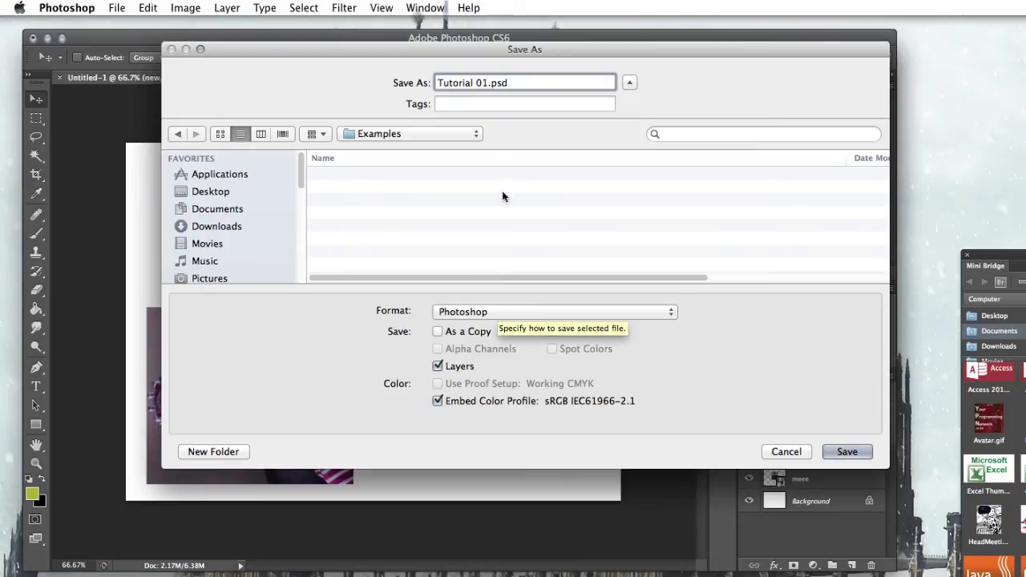
drag(544, 51, 496, 109)
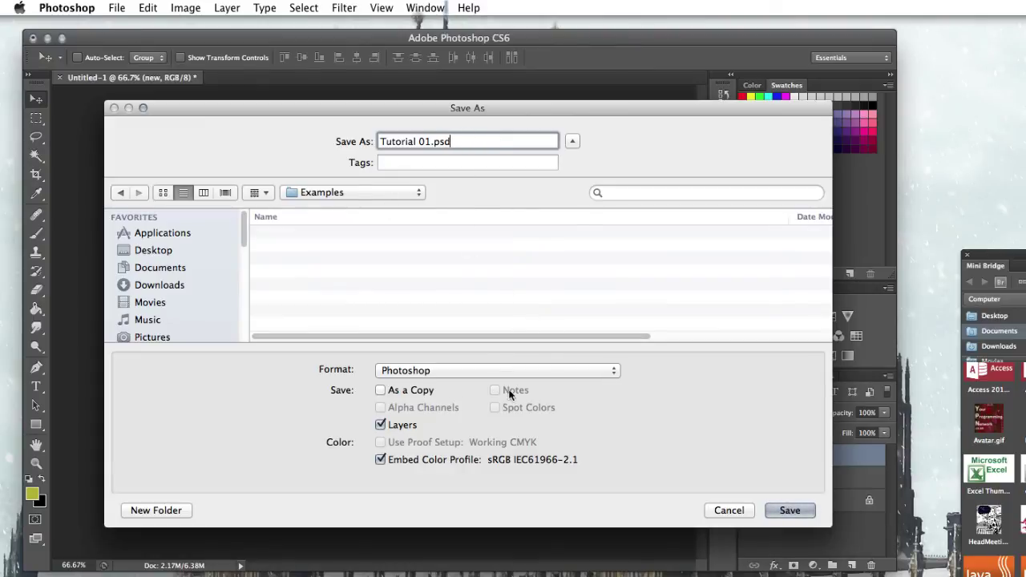
Step: Keep Photoshop as the format for Tutorial 01.psd, with layers included
click(603, 372)
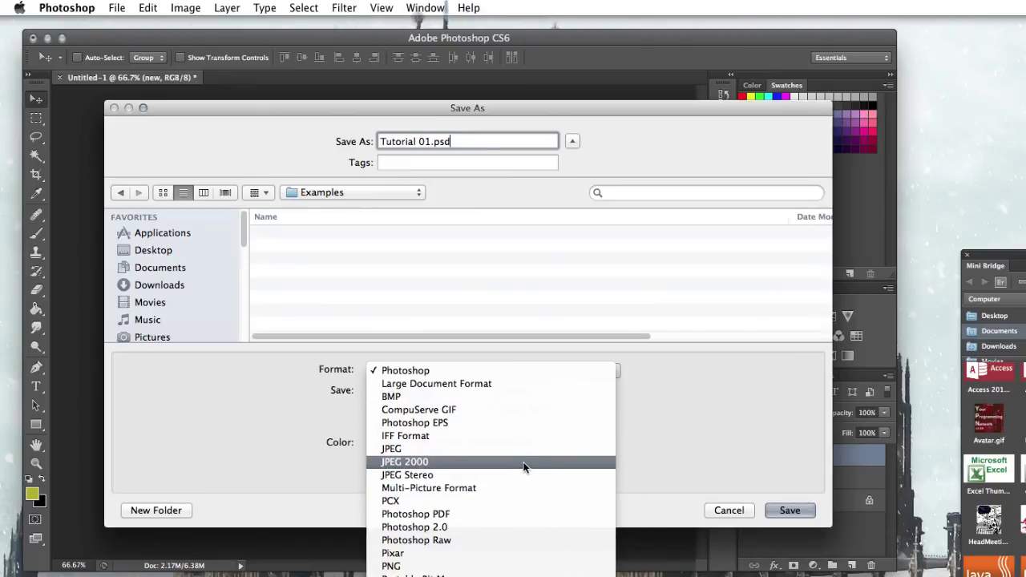
click(750, 399)
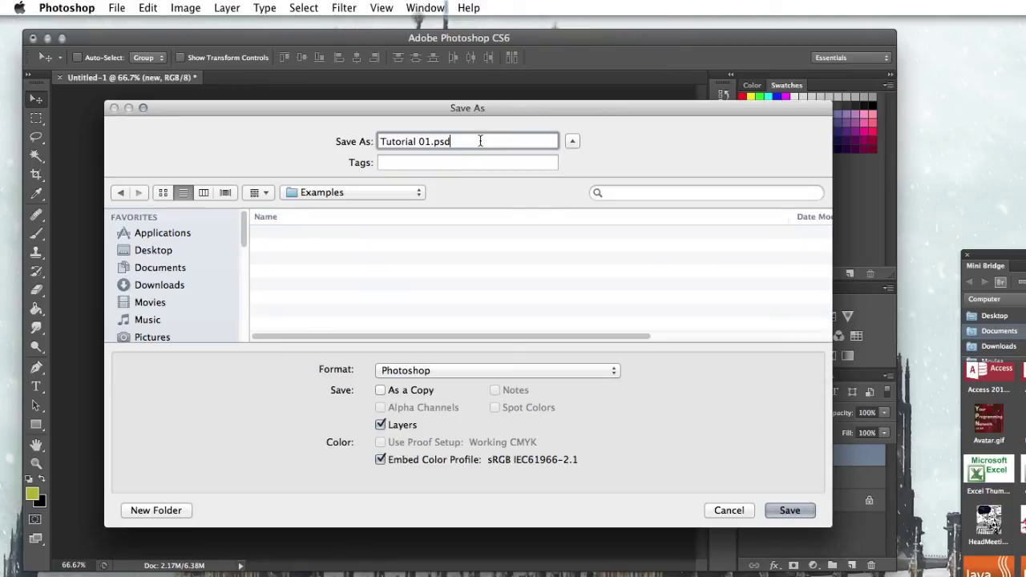
drag(452, 142, 430, 142)
key(super+a)
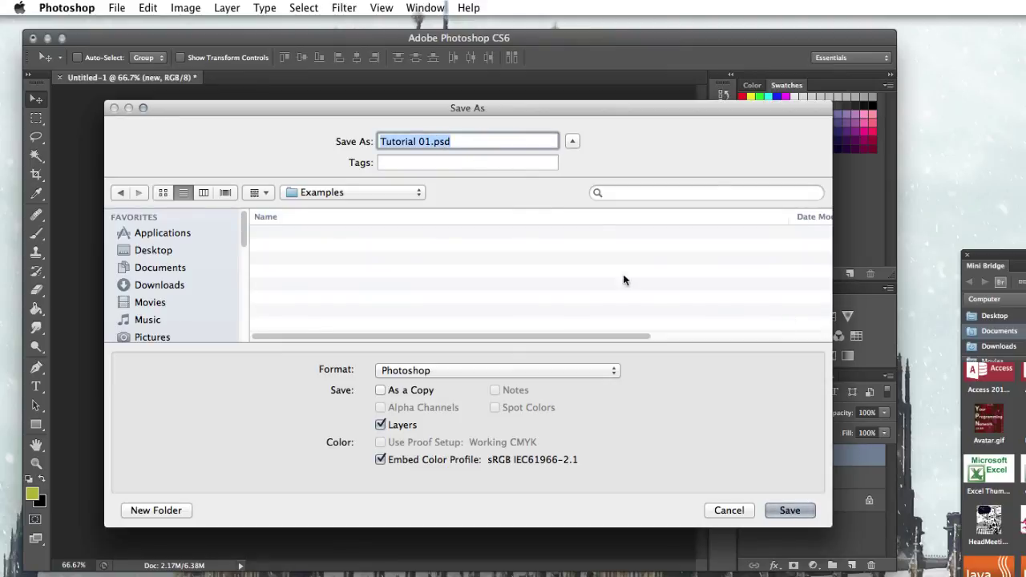
click(479, 142)
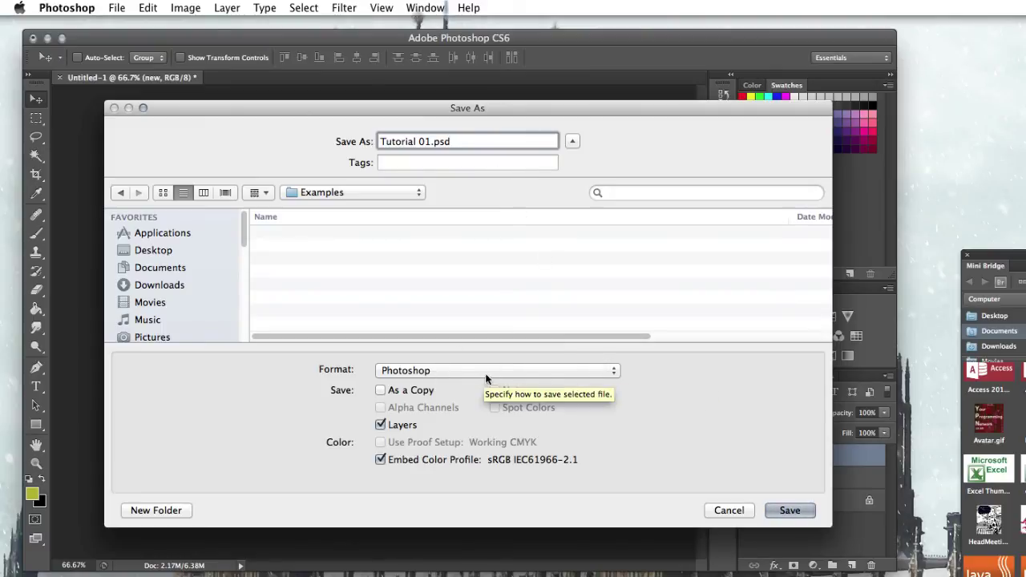
click(789, 510)
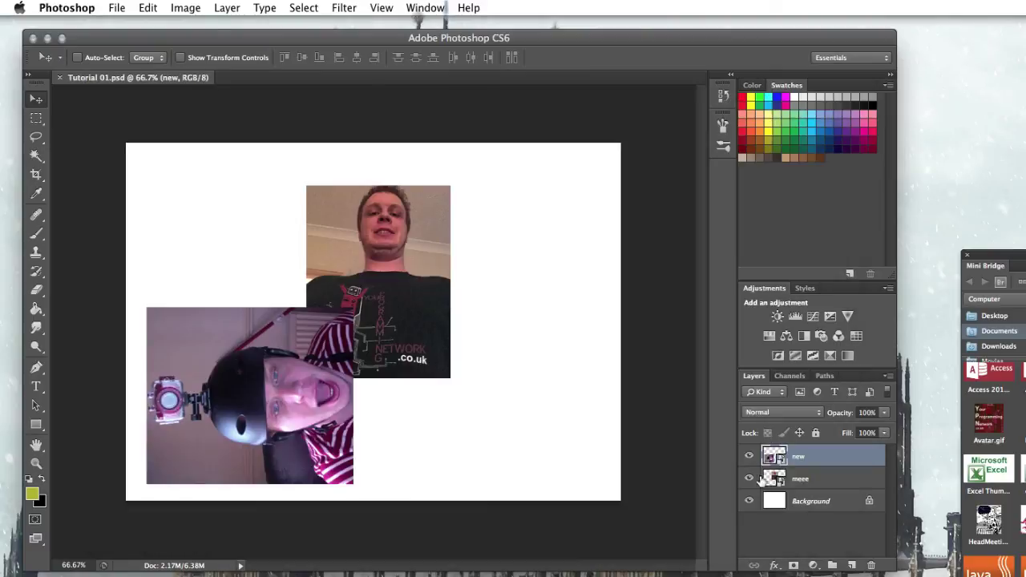